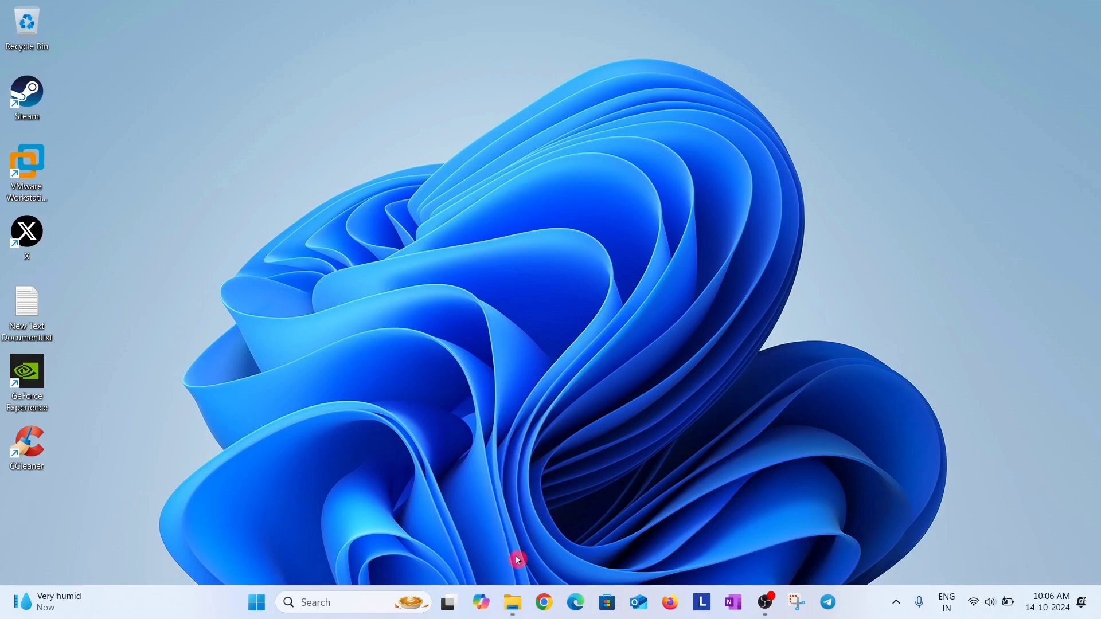
Step: Run CleanupTool_1.0.20.0.exe from the New folder in Documents, accept its license agreement and confirm removing all NVIDIA software and drivers
mouse_move(513, 602)
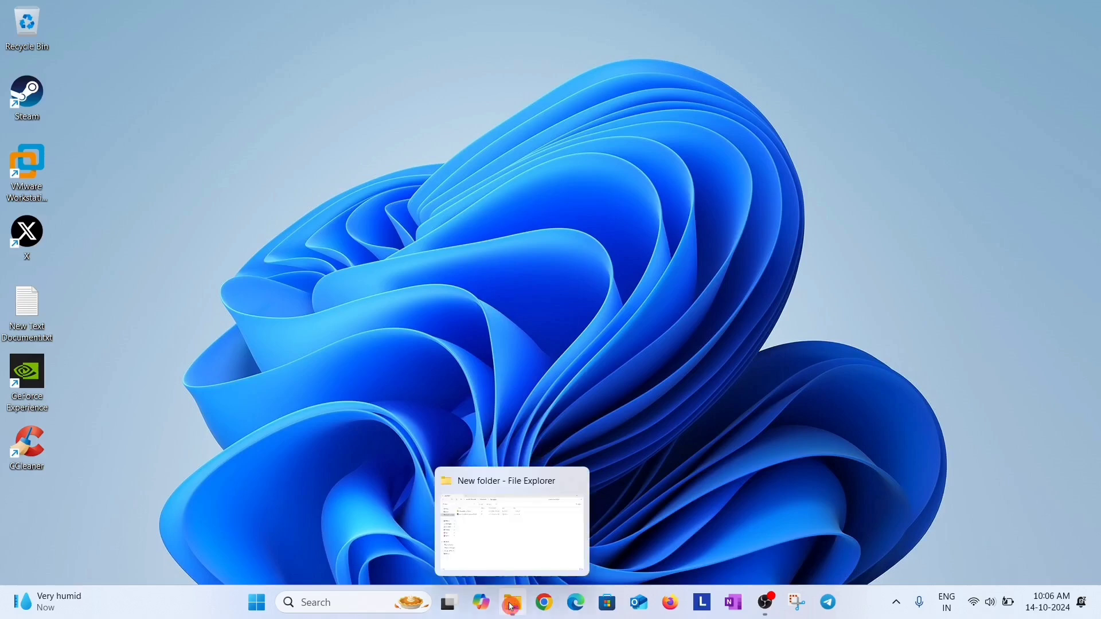
left_click(480, 530)
left_click(206, 134)
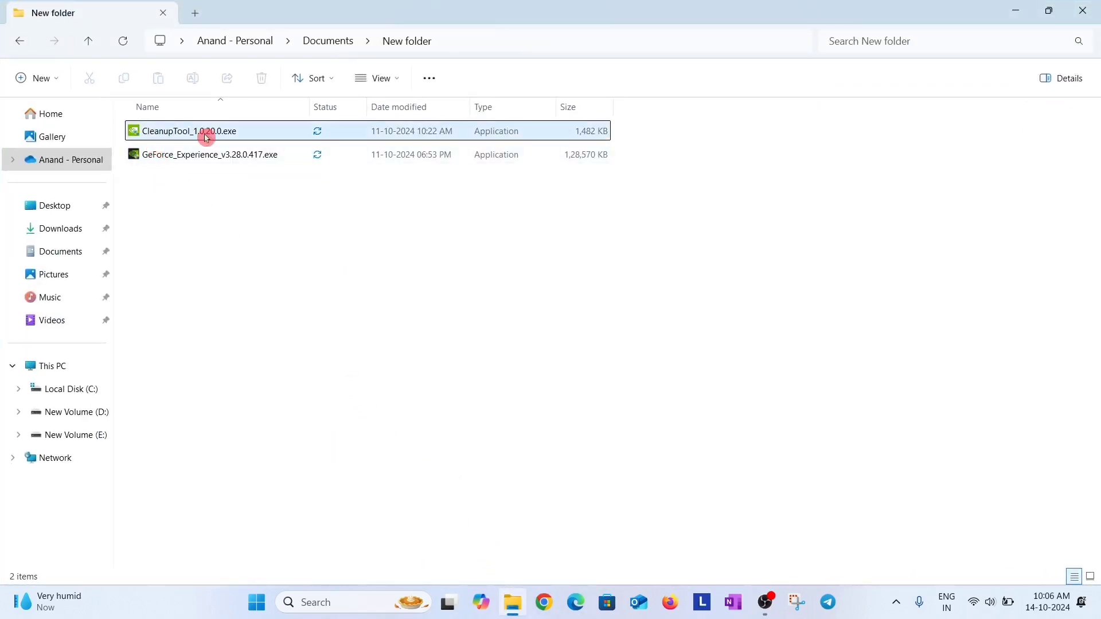
double_click(258, 130)
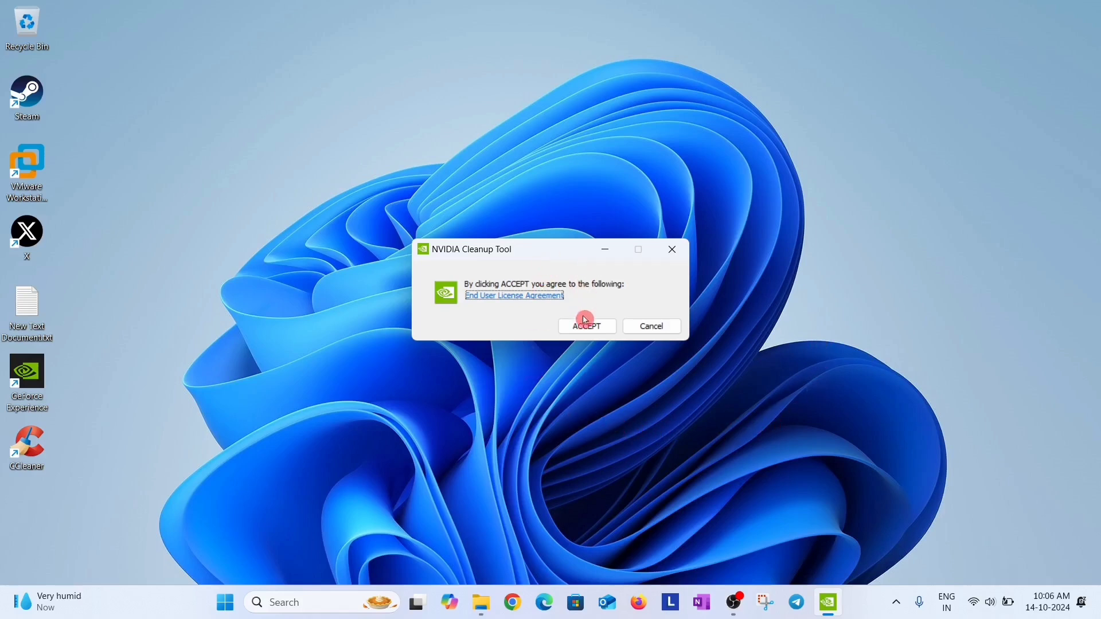
left_click(596, 330)
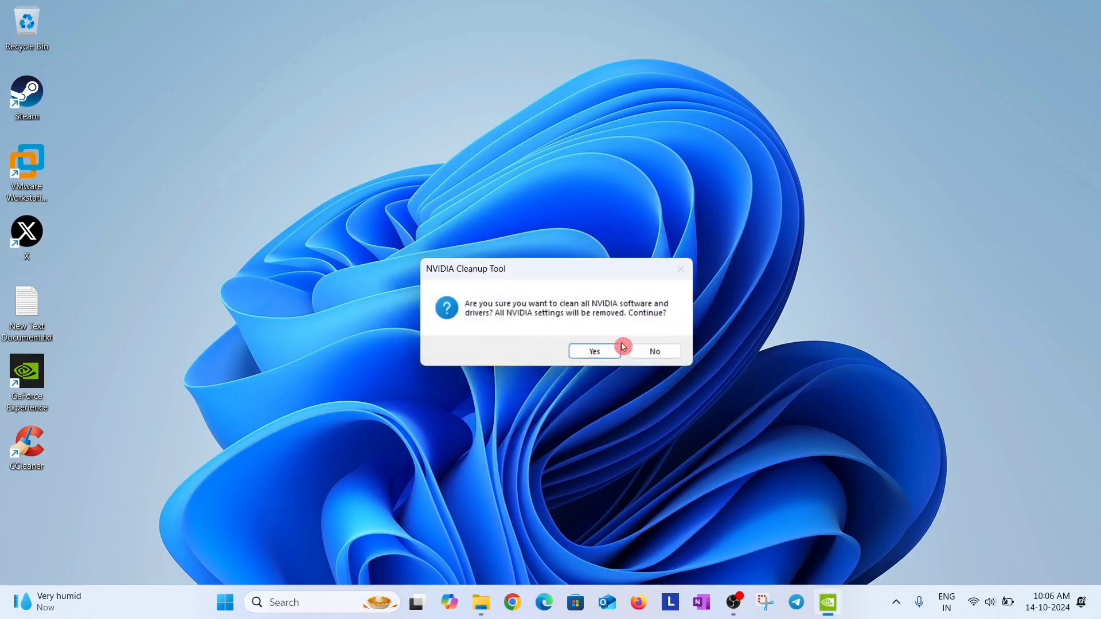
left_click(594, 349)
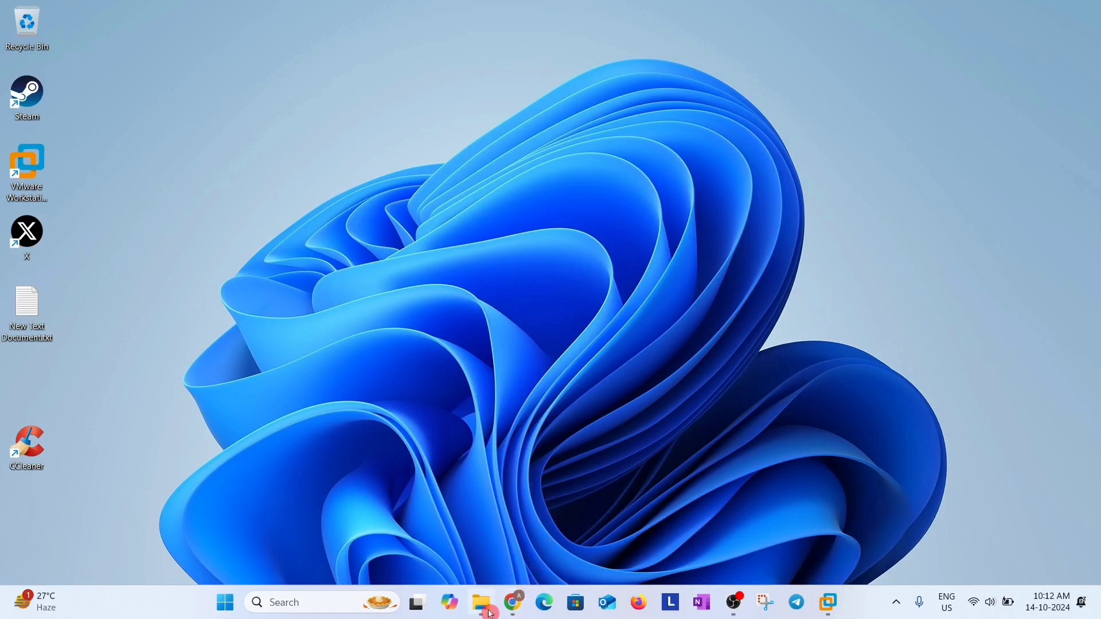
Step: In Chrome, download GeForce Experience for automatic driver updates from the GeForce Drivers page of NVIDIA's website, and close the browser
left_click(513, 602)
left_click(308, 43)
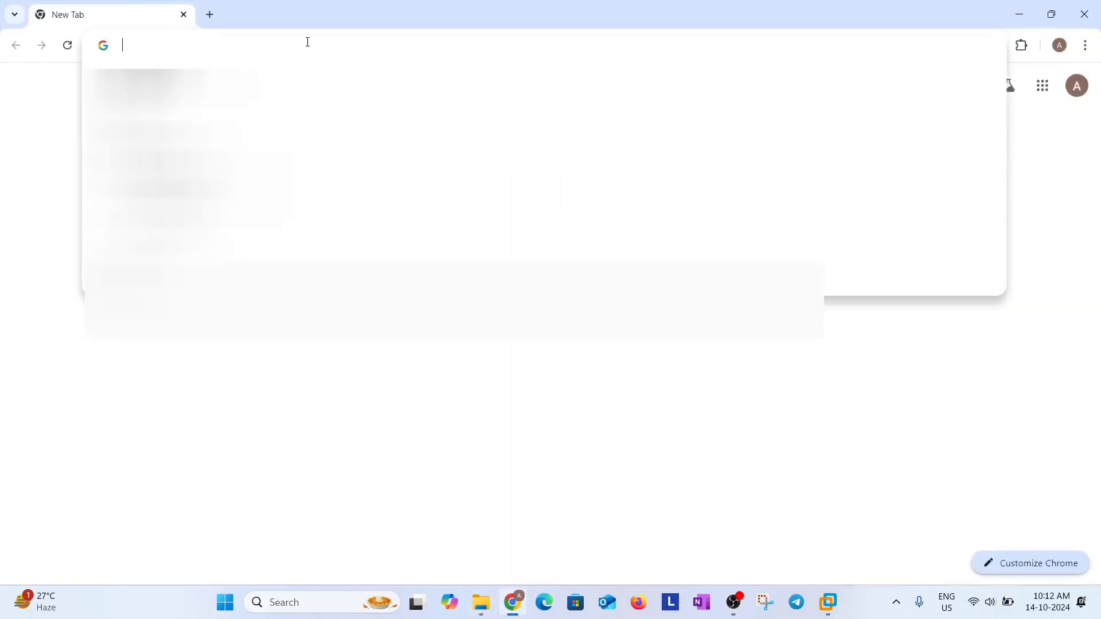
type("nvid")
key("Return")
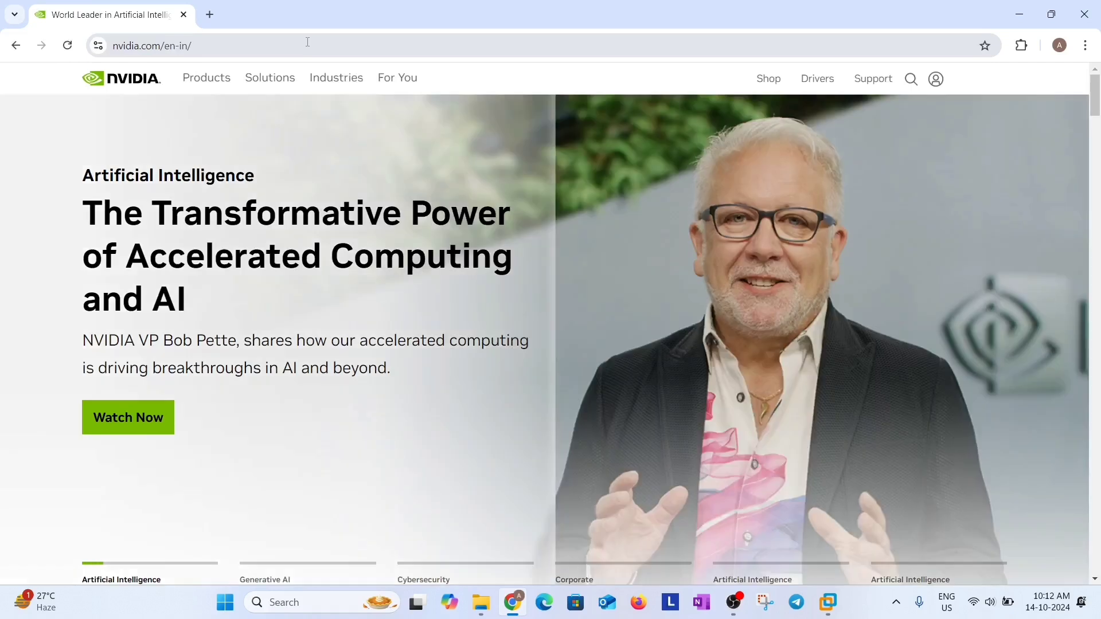
left_click(824, 84)
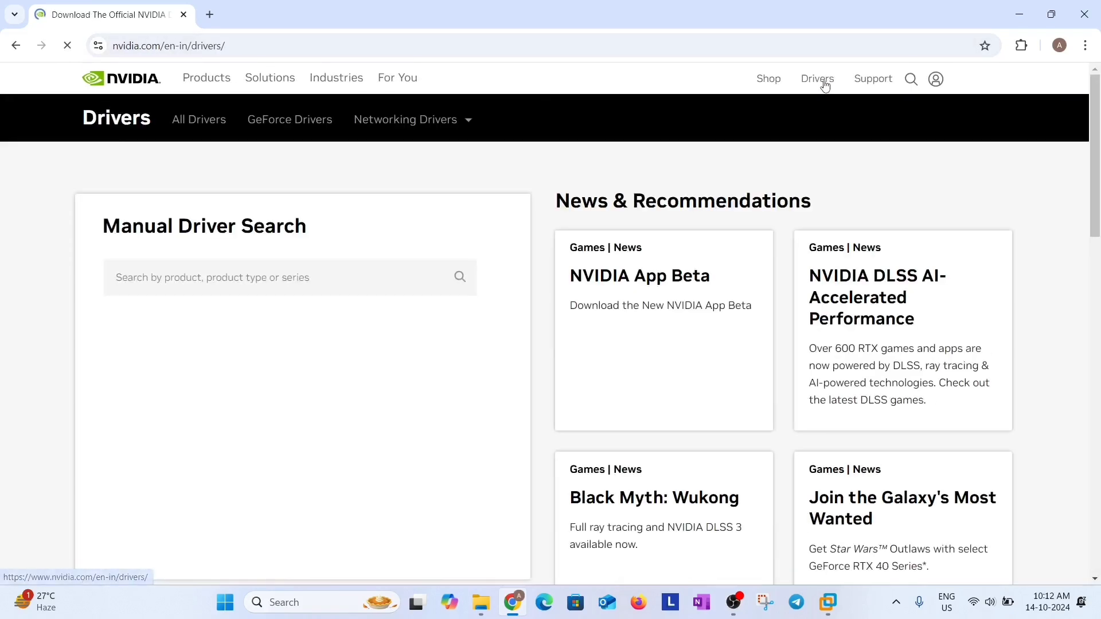
left_click(296, 121)
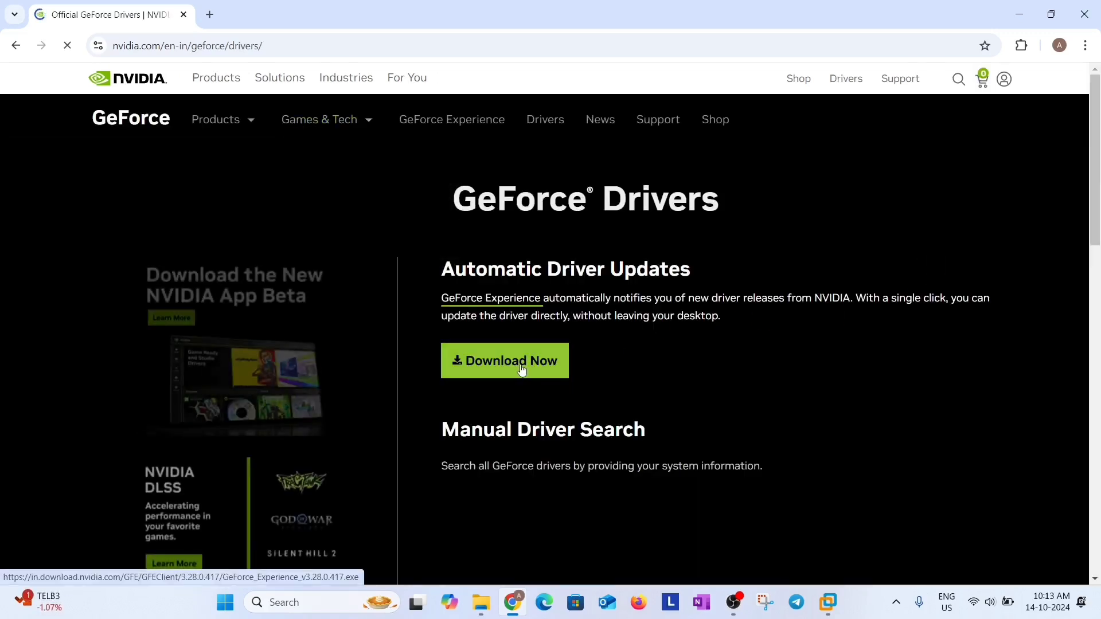
left_click(1058, 289)
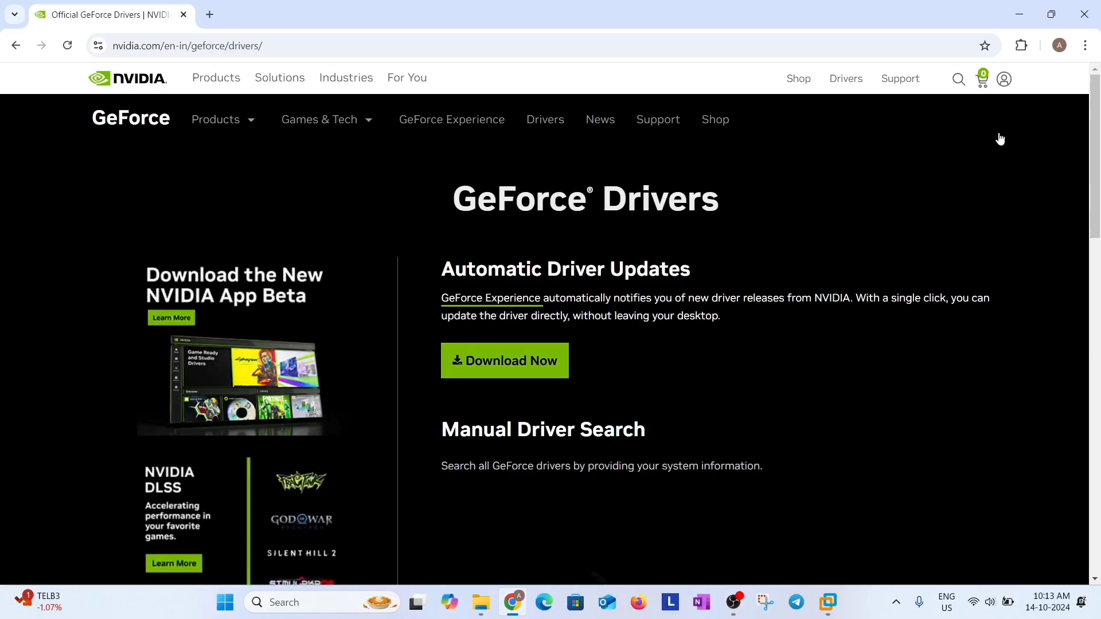
left_click(1084, 14)
Step: Run the GeForce Experience 3.28.0.417 installer, agree to its terms and proceed through the initial setup
left_click(236, 156)
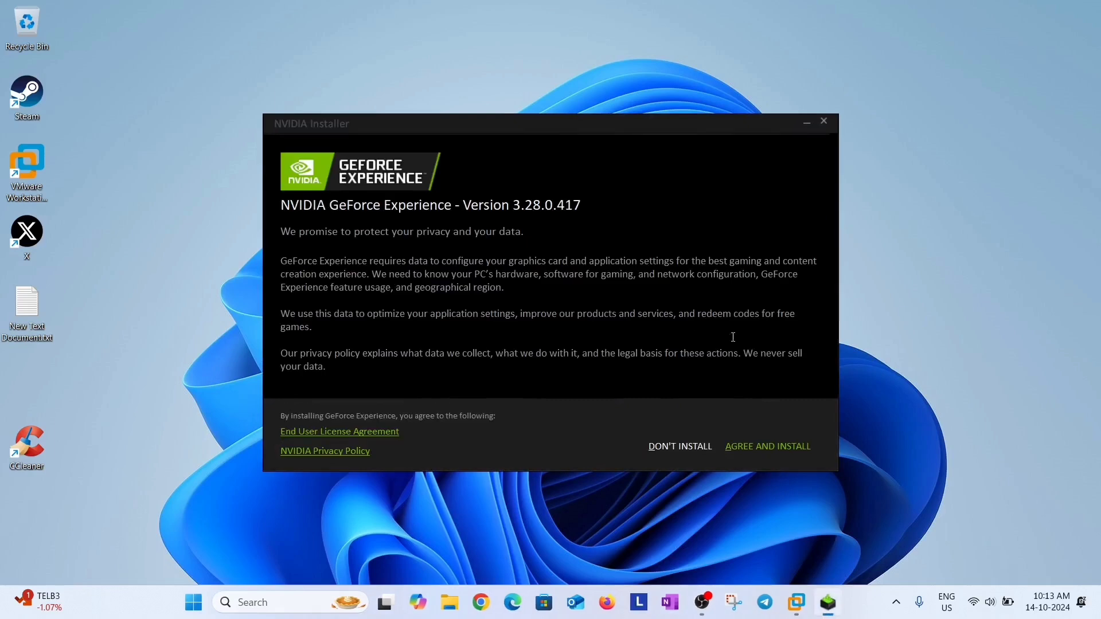
left_click(783, 450)
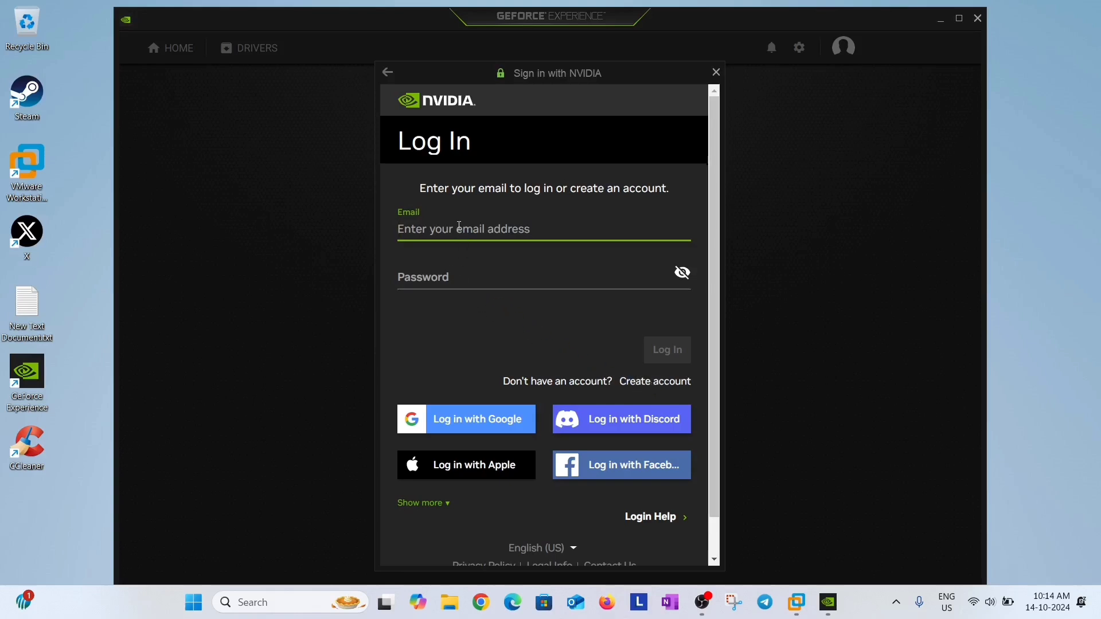
left_click(786, 479)
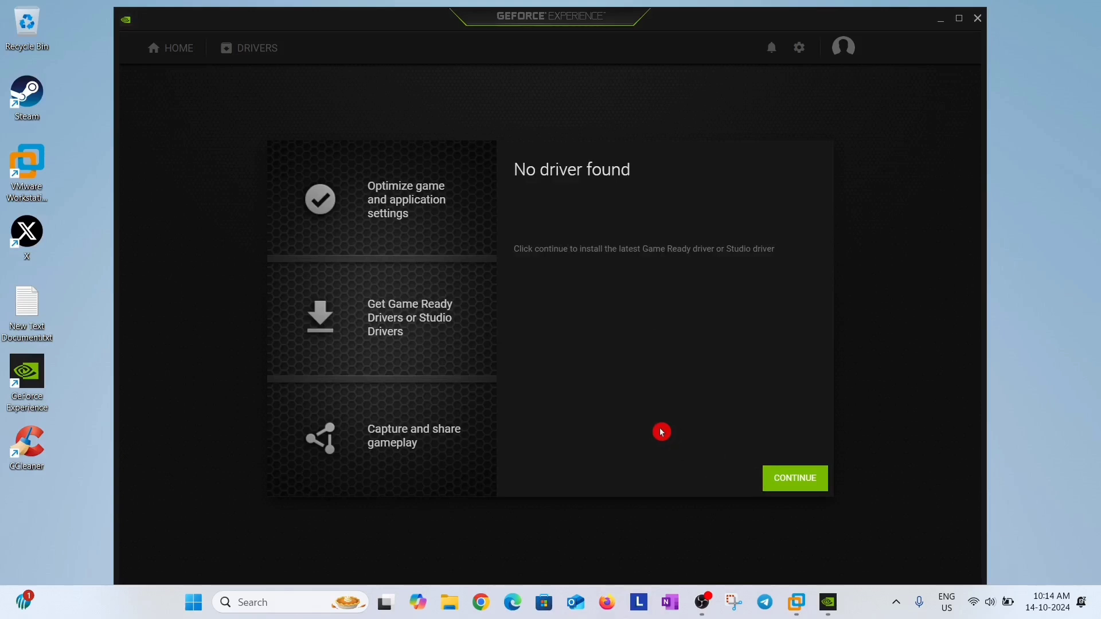
Step: Continue to the driver download for the latest GeForce Game Ready Driver and dismiss the driver preferences tip
left_click(802, 481)
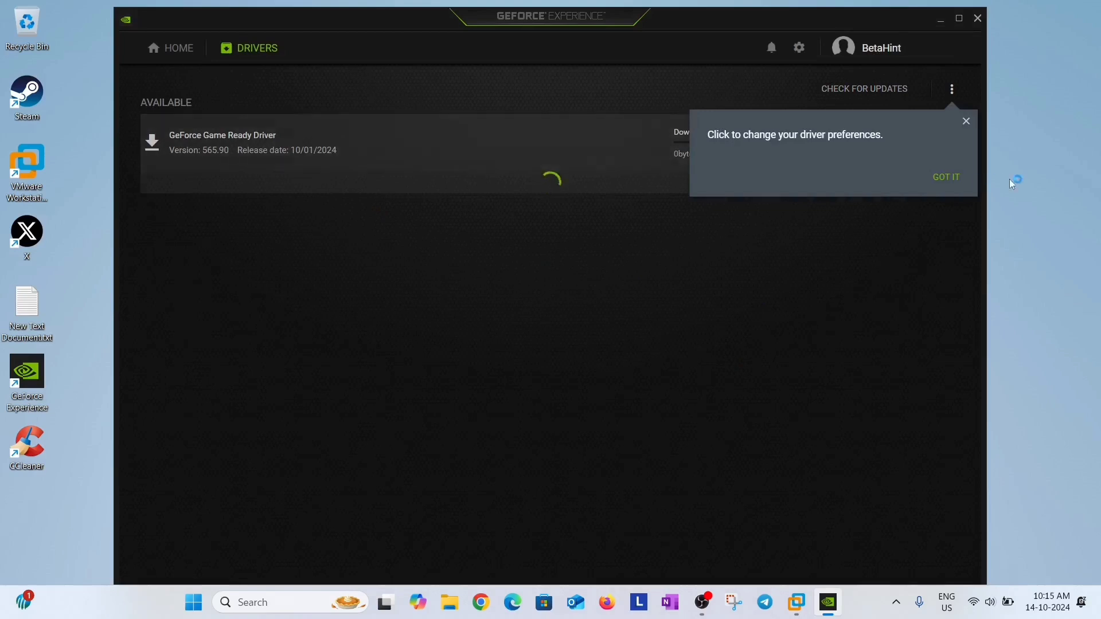
left_click(967, 121)
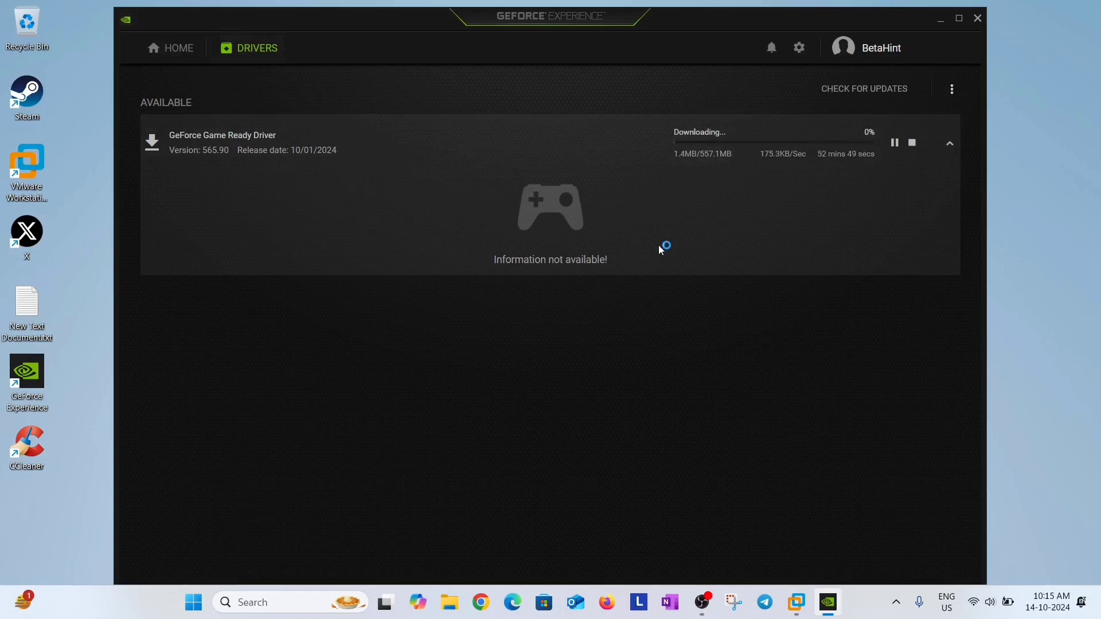
left_click(634, 291)
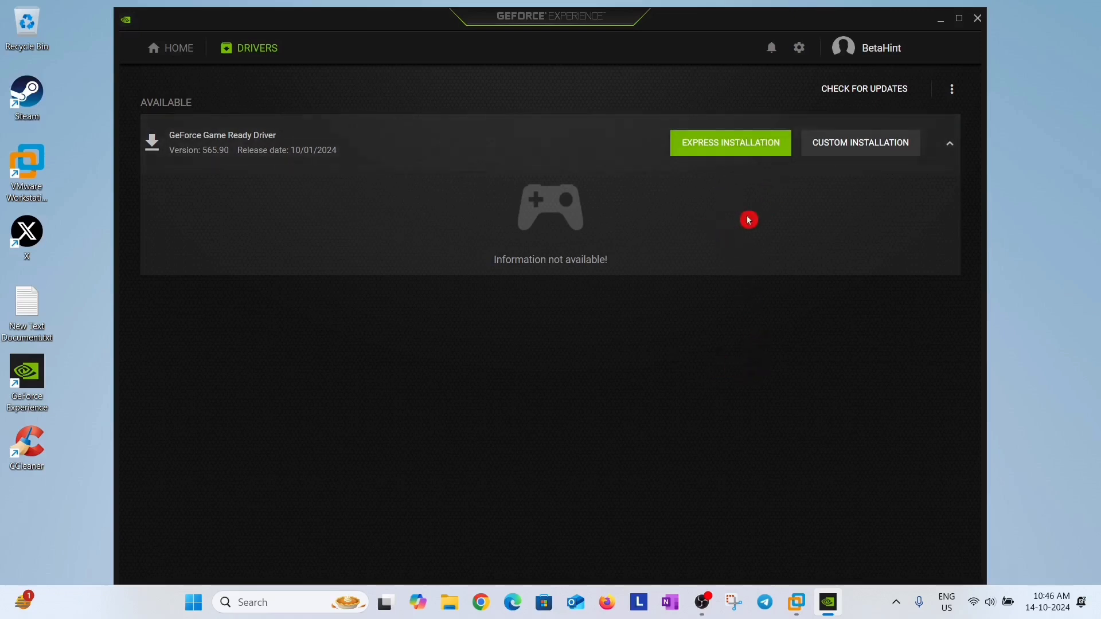
Step: Install the GeForce Game Ready Driver 565.90 as a custom installation with "Perform a clean installation" enabled, and close the finished dialog
left_click(877, 149)
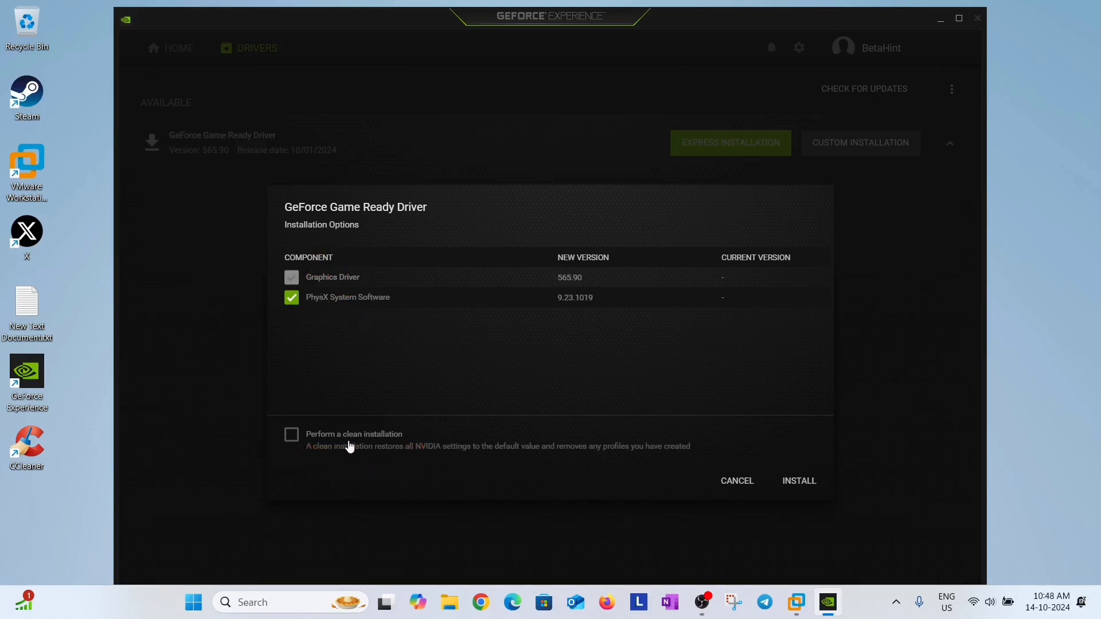
left_click(291, 434)
left_click(783, 481)
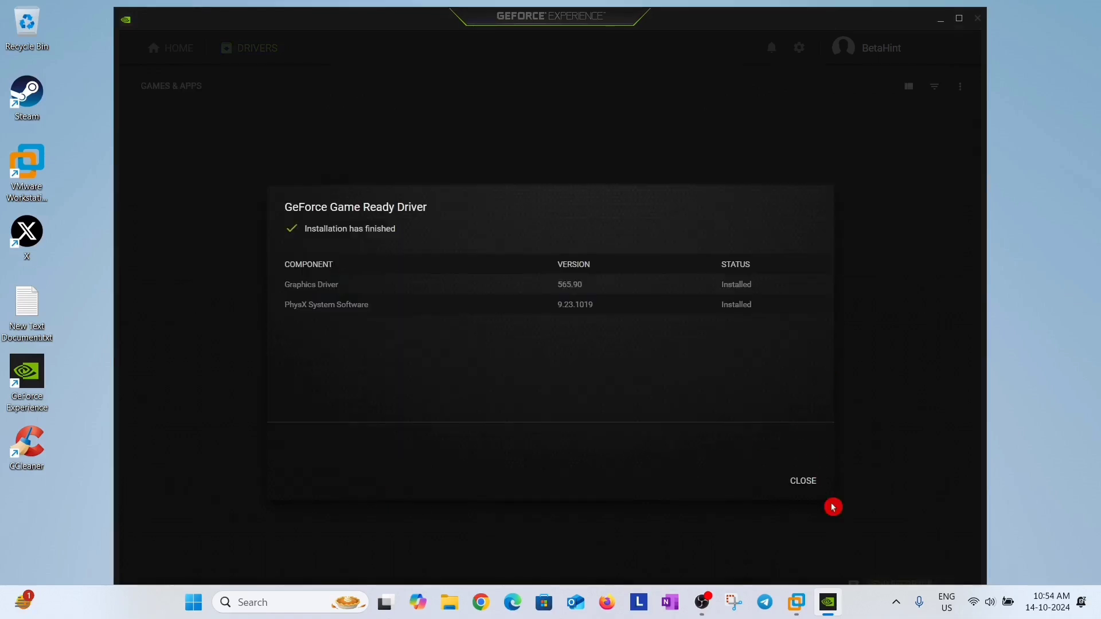
left_click(811, 481)
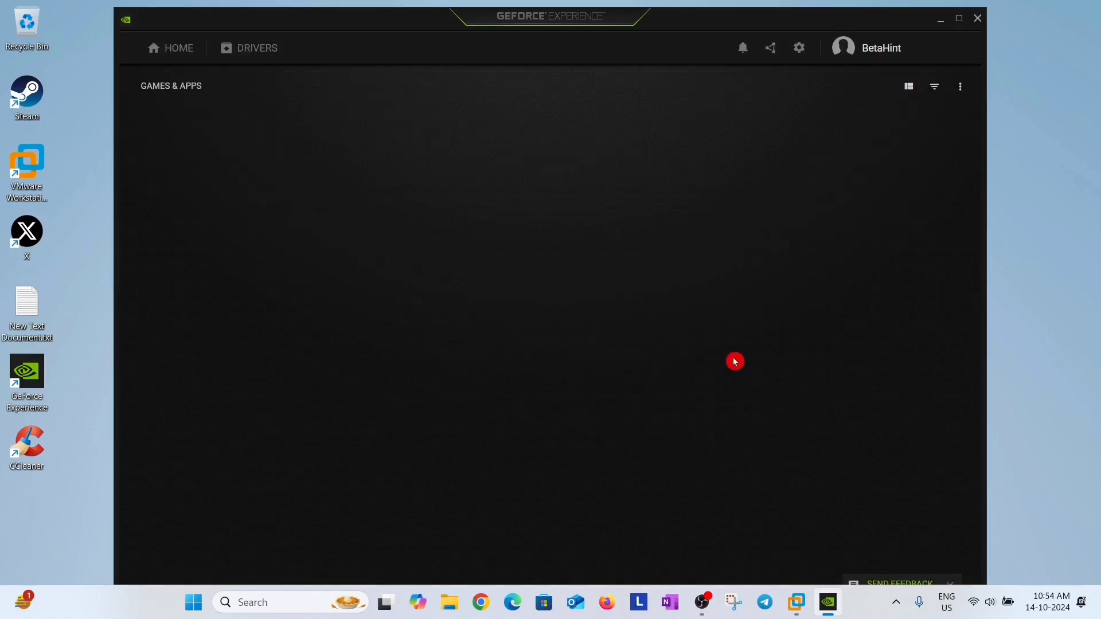
Step: Close GeForce Experience and dismiss the Install Monitor notification
left_click(942, 23)
left_click(982, 22)
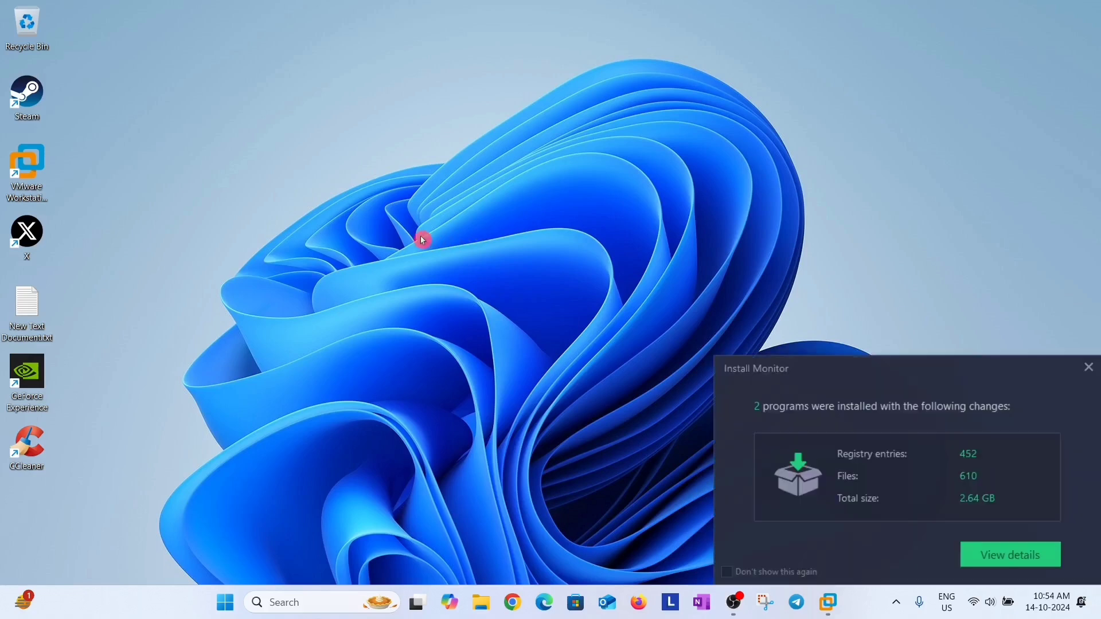
left_click(1090, 372)
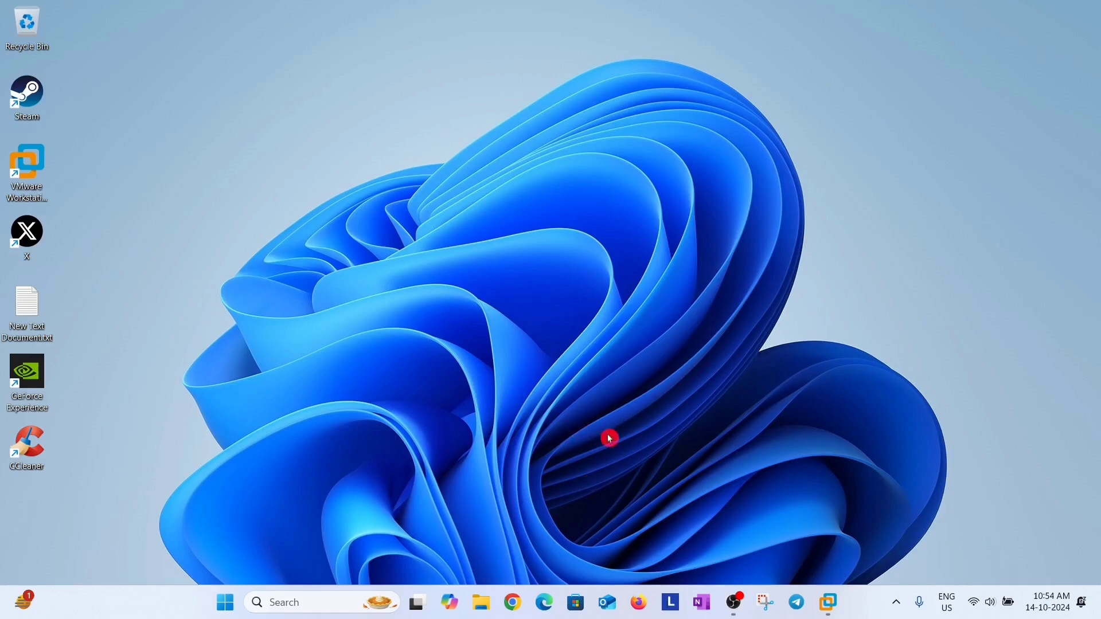
Step: In File Explorer, locate and select nvcontainer.exe in C:\Program Files\NVIDIA Corporation\NvContainer
left_click(482, 602)
double_click(236, 146)
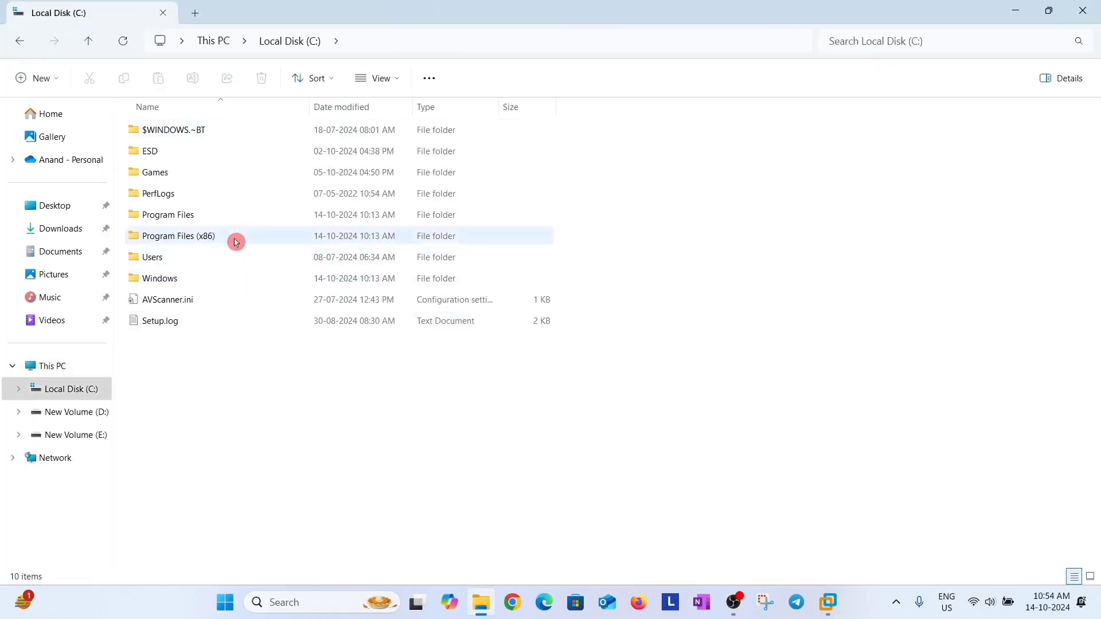
double_click(266, 219)
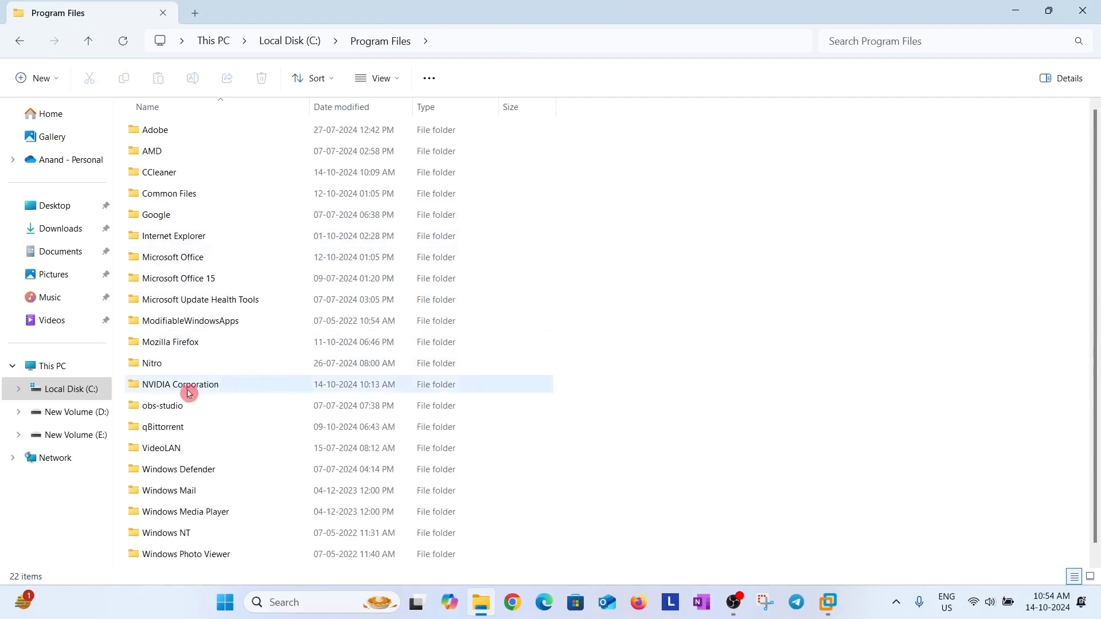
double_click(277, 386)
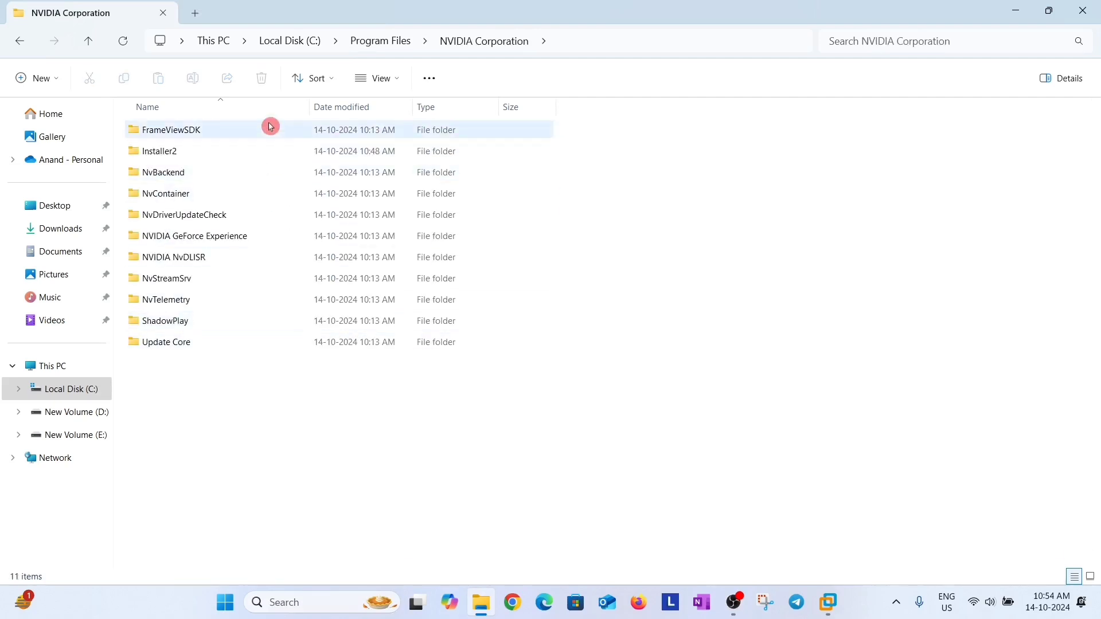
left_click(236, 193)
double_click(236, 194)
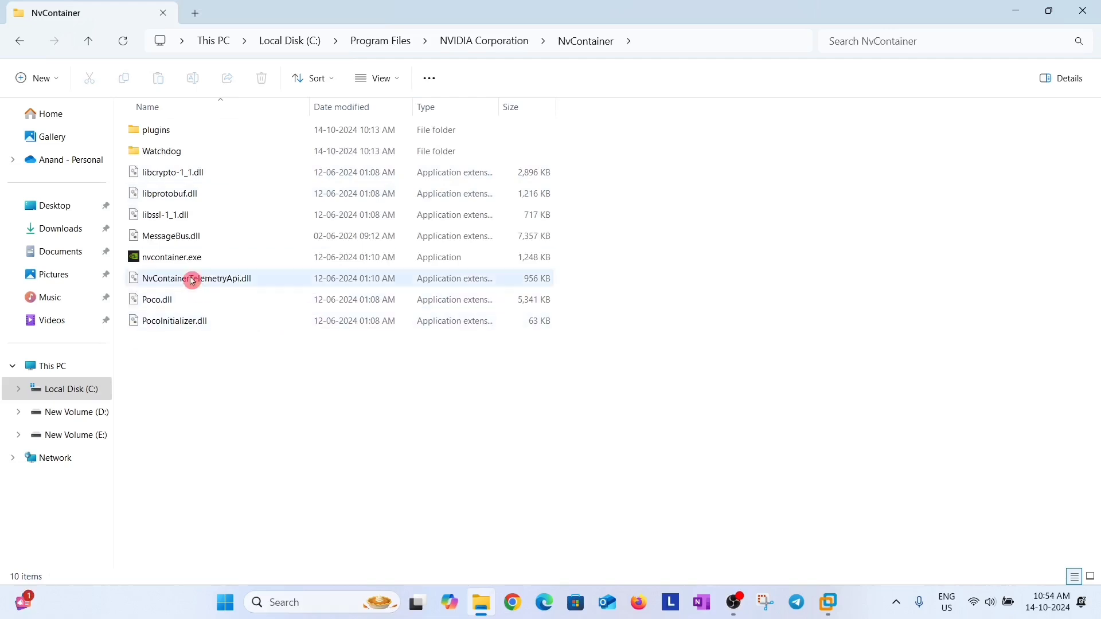
left_click(257, 260)
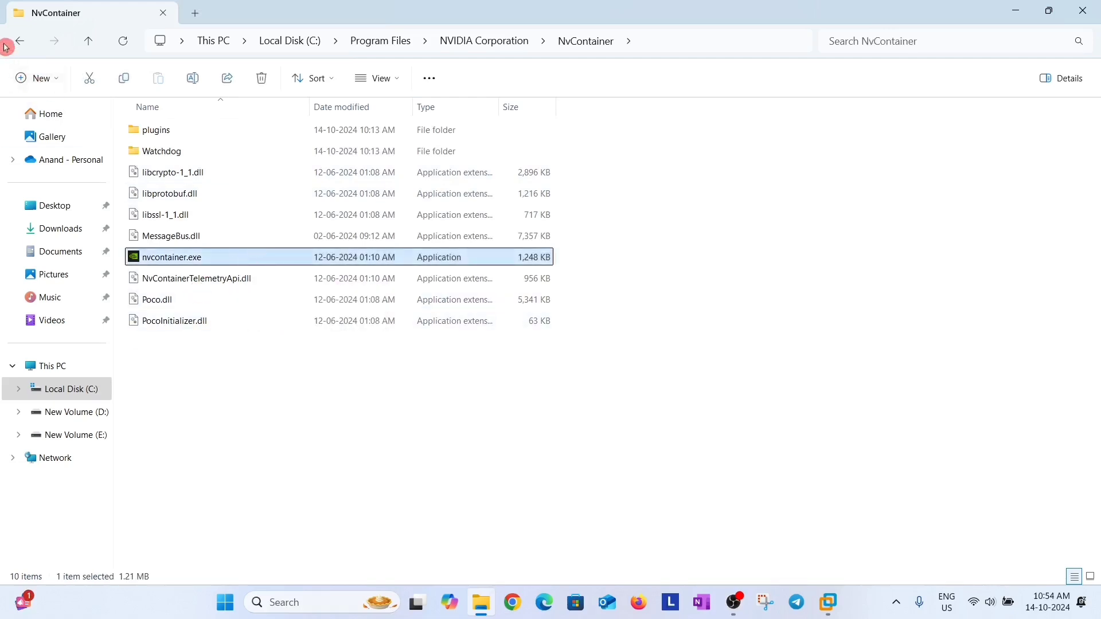
Step: Locate and select NVIDIA Web Helper.exe in C:\Program Files (x86)\NVIDIA Corporation\NvNode, and close File Explorer
left_click(22, 41)
left_click(23, 41)
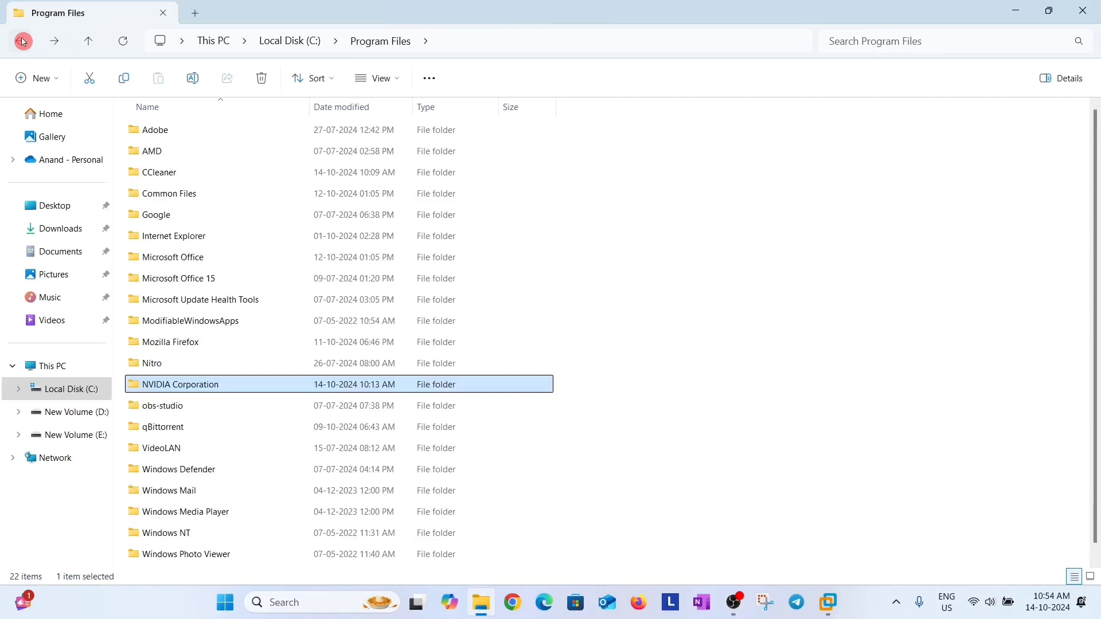
left_click(23, 42)
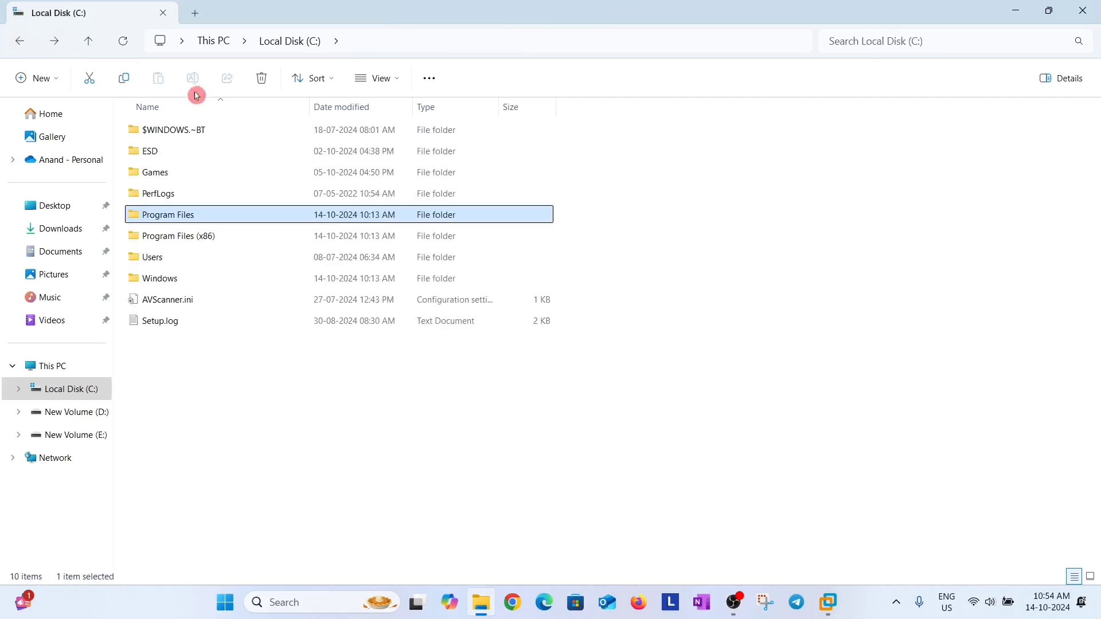
double_click(257, 237)
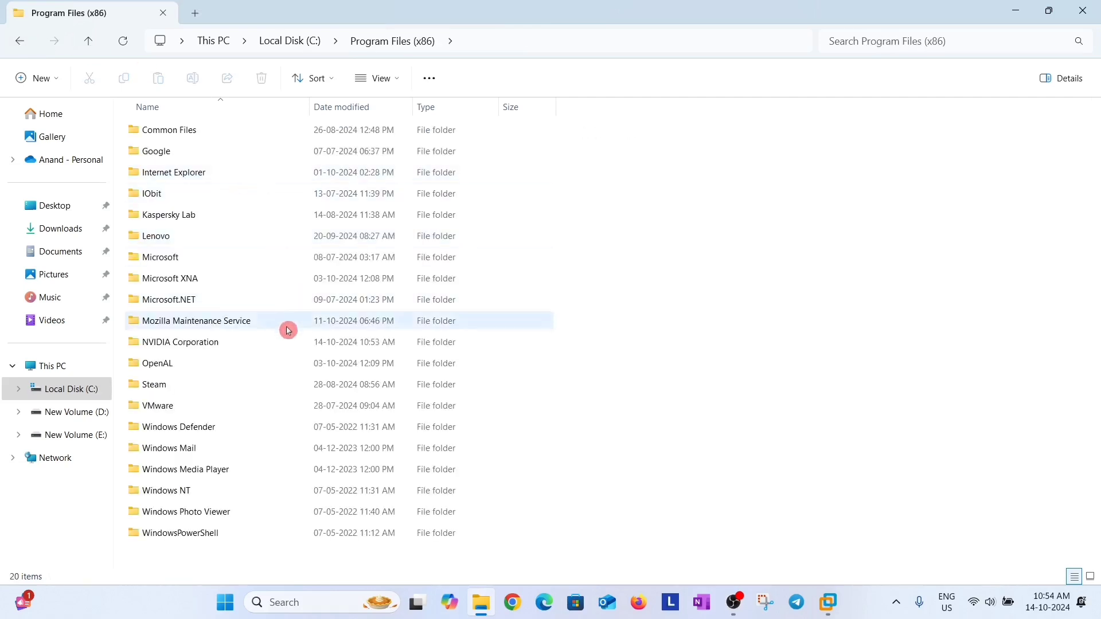
double_click(254, 340)
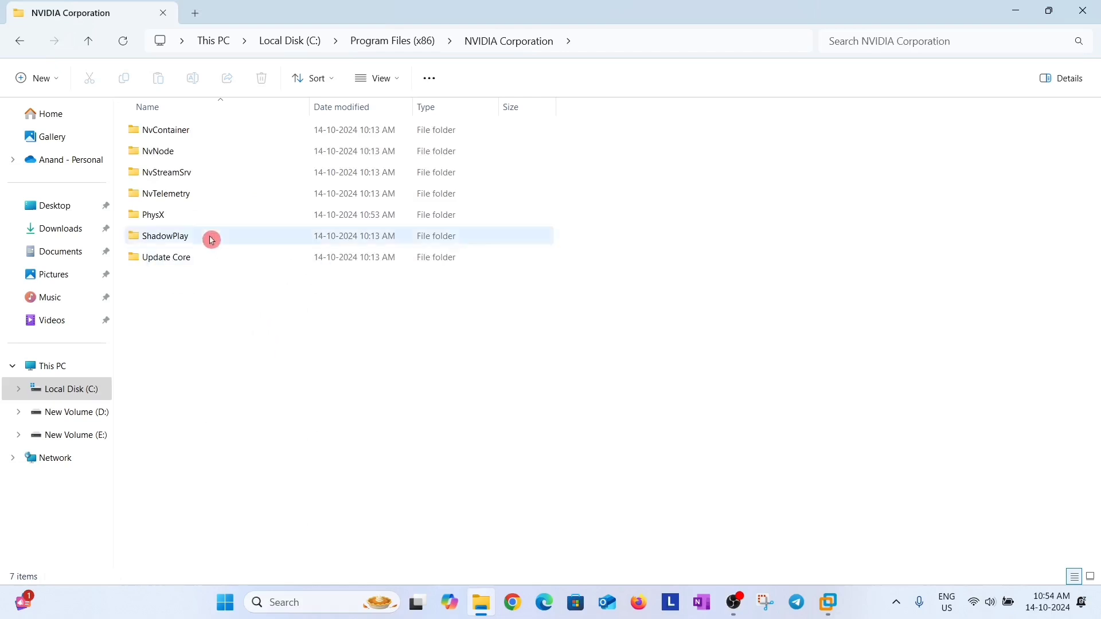
double_click(227, 155)
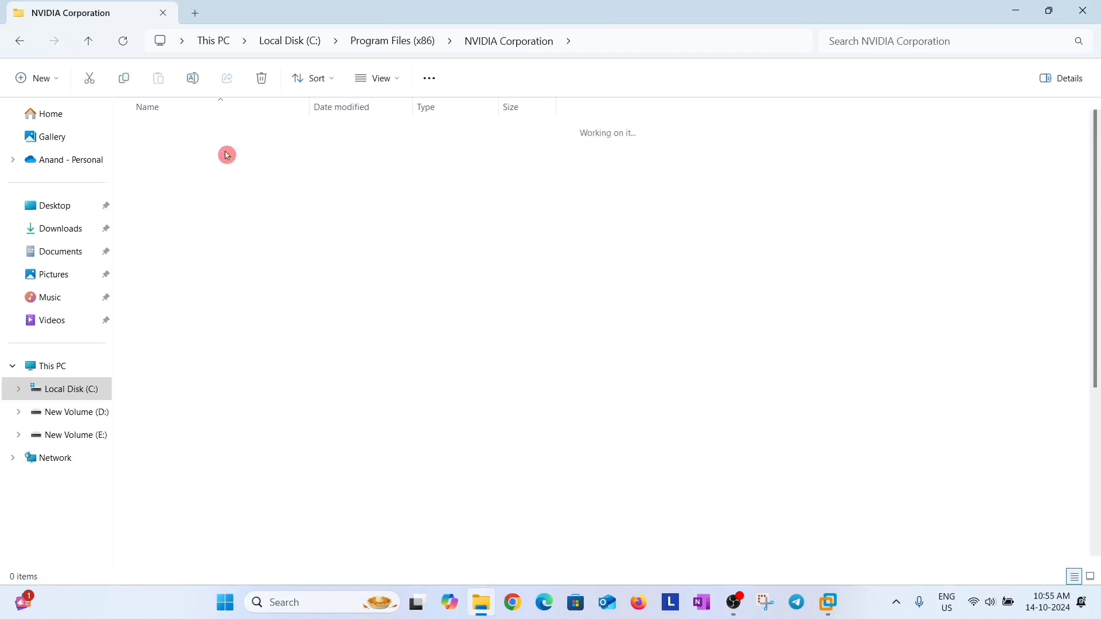
scroll(298, 316, "down", 5)
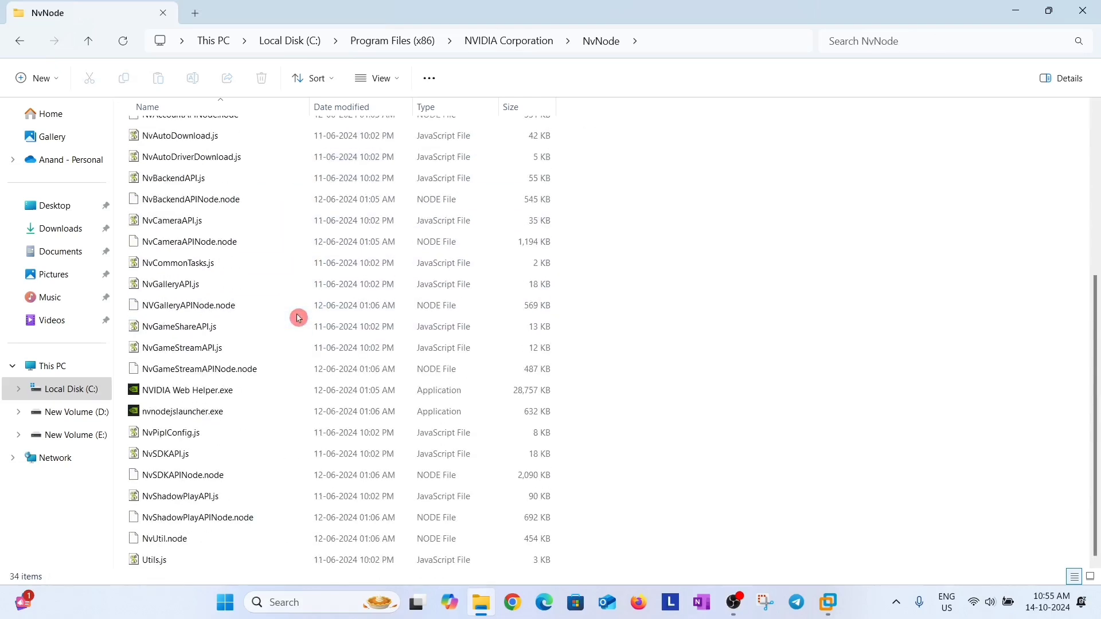
left_click(273, 393)
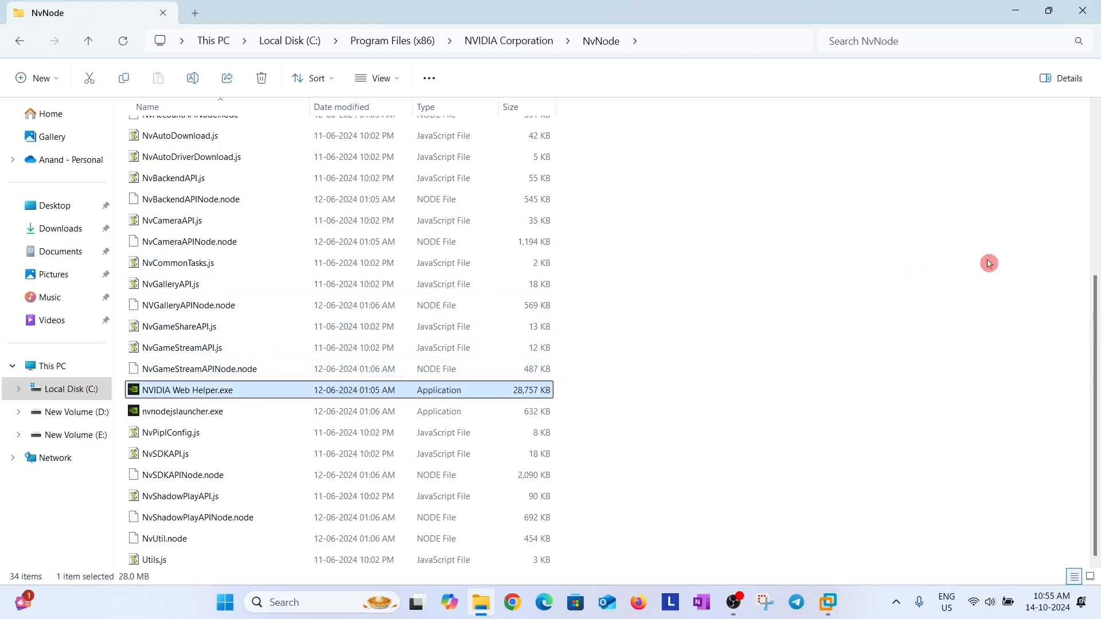
left_click(1083, 11)
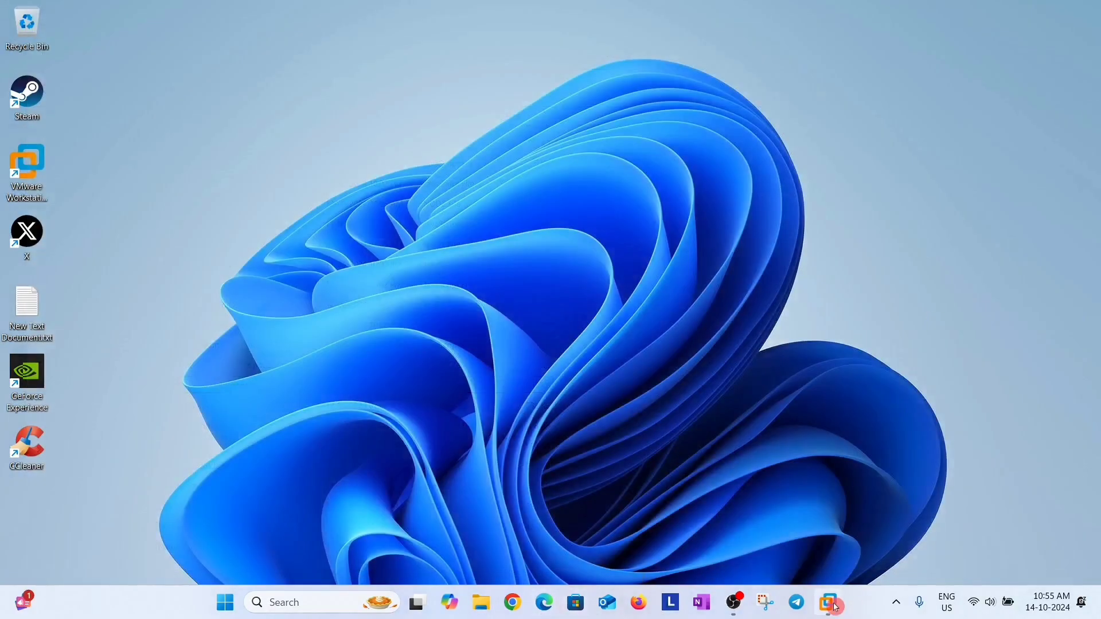
Step: Switch to the VMware virtual machine and open Windows Settings
mouse_move(828, 602)
left_click(841, 508)
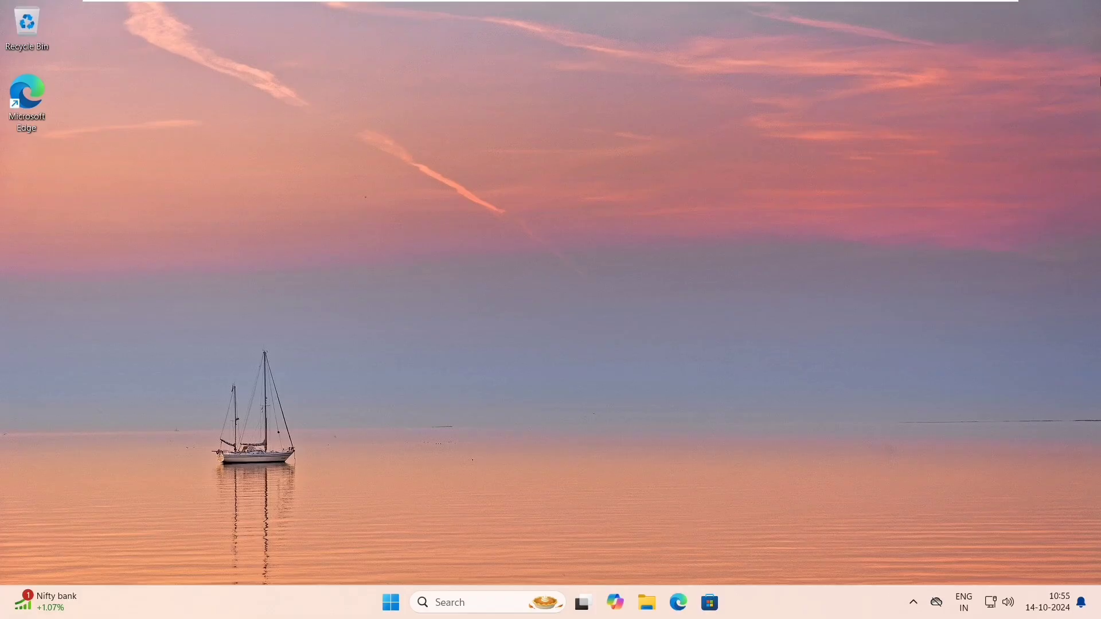
right_click(463, 246)
left_click(388, 607)
left_click(390, 608)
left_click(448, 180)
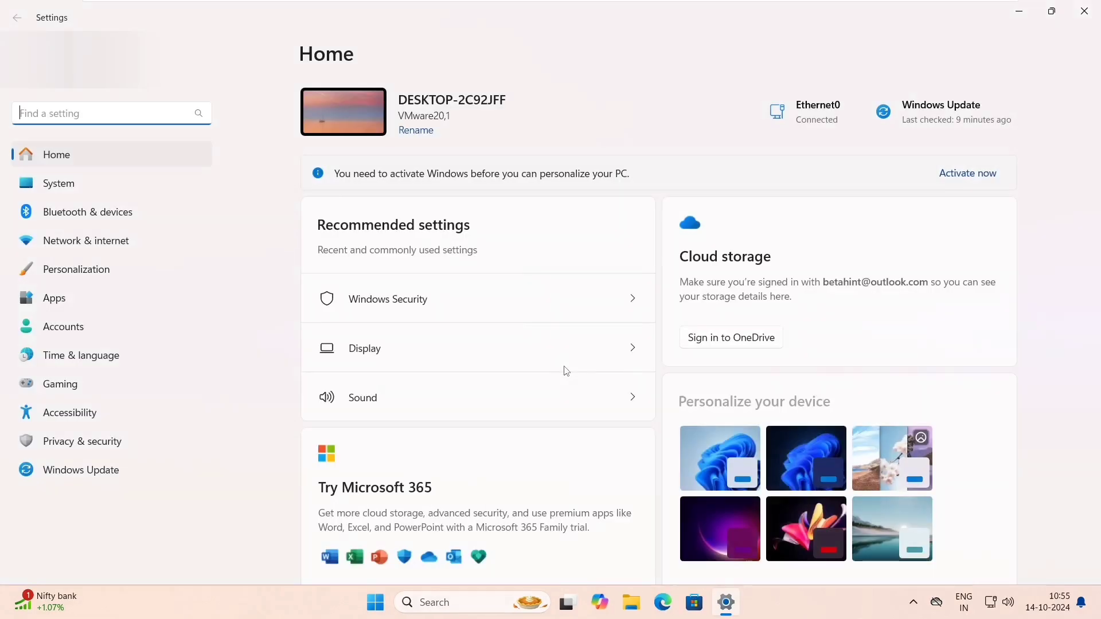
Step: In Windows Security's Firewall & network protection, open the list of apps allowed through Windows Defender Firewall
left_click(141, 439)
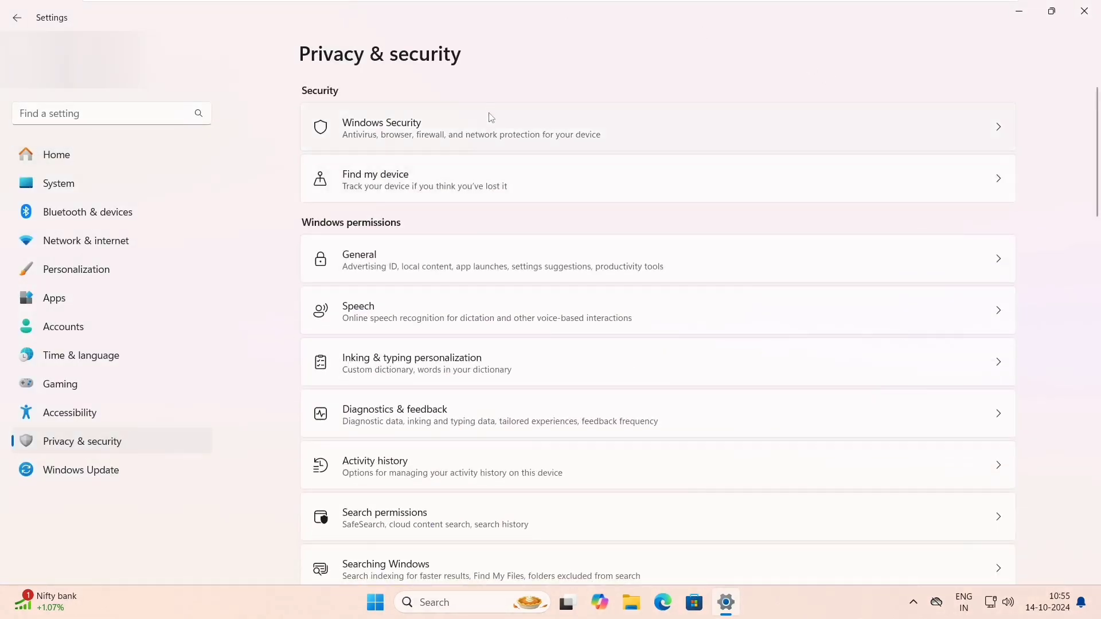
left_click(491, 121)
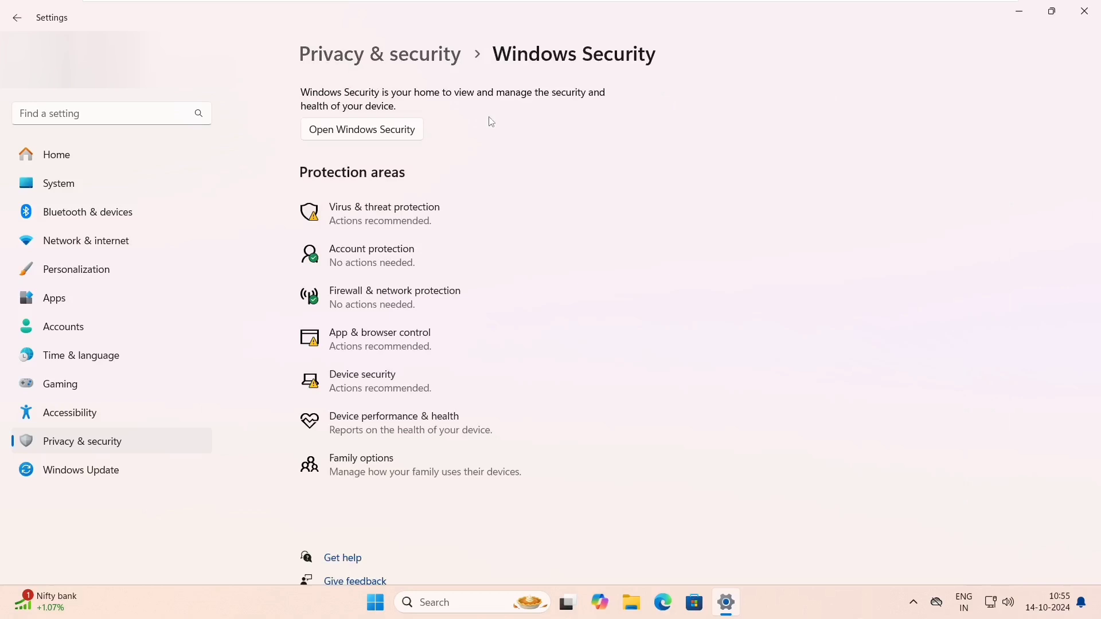
left_click(393, 296)
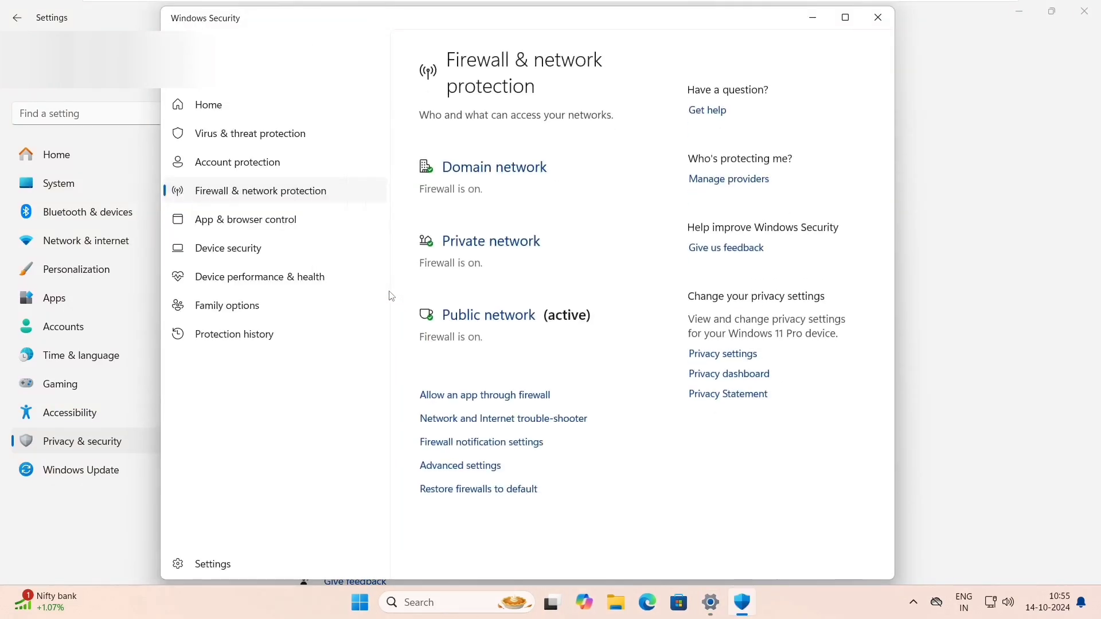
left_click(501, 403)
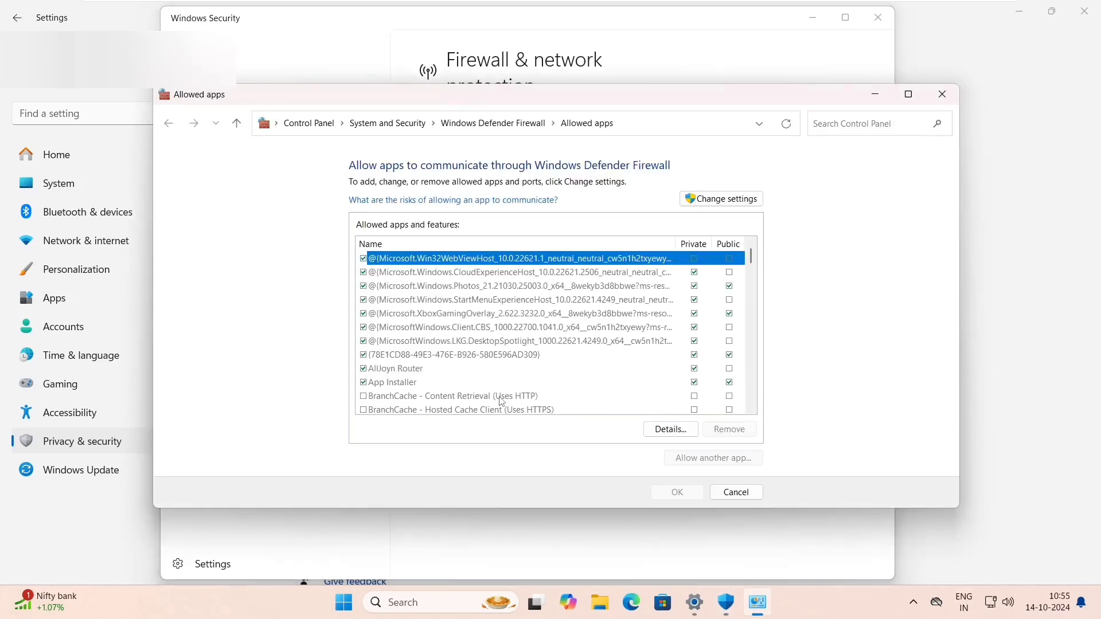
Step: Unlock the allowed apps list for changes and add ExtExport from C:\Program Files (x86)\Internet Explorer as another allowed app
left_click(729, 201)
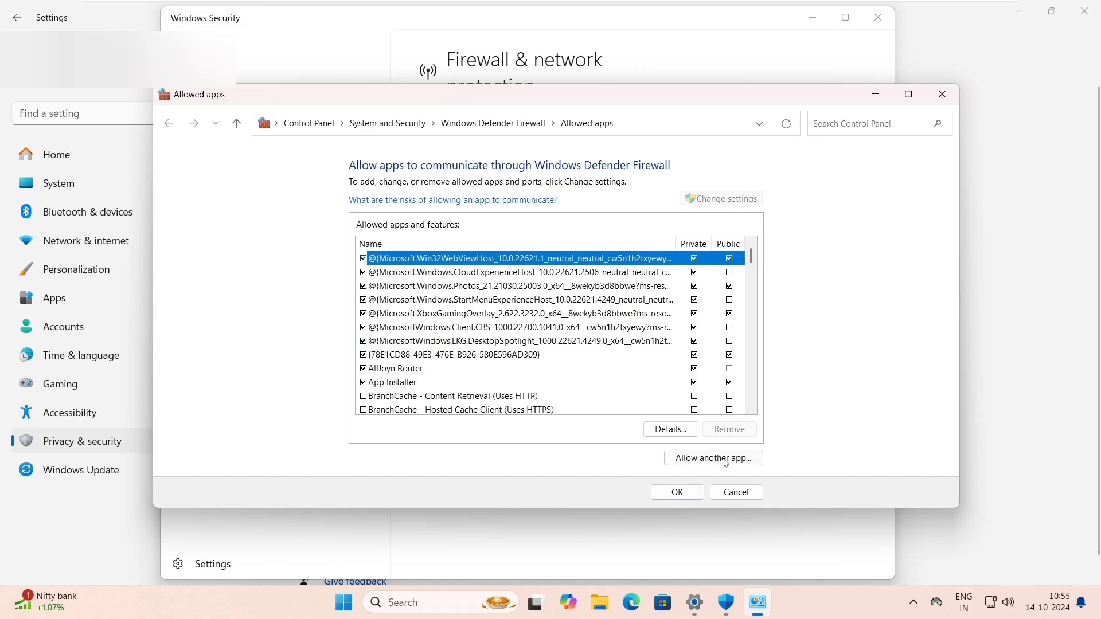
left_click(718, 462)
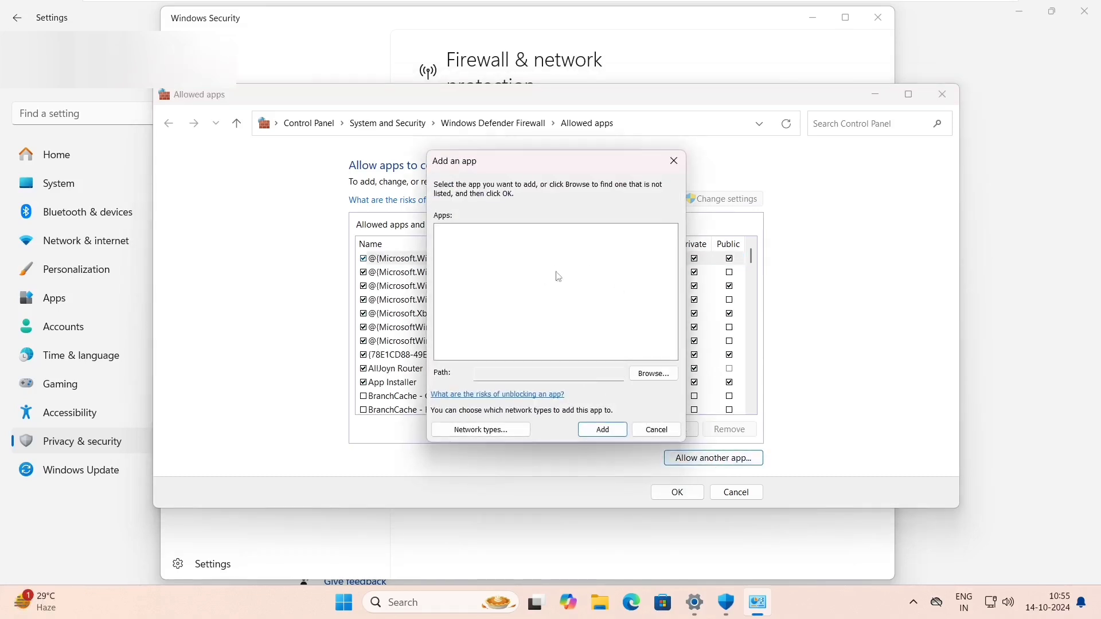
left_click(657, 375)
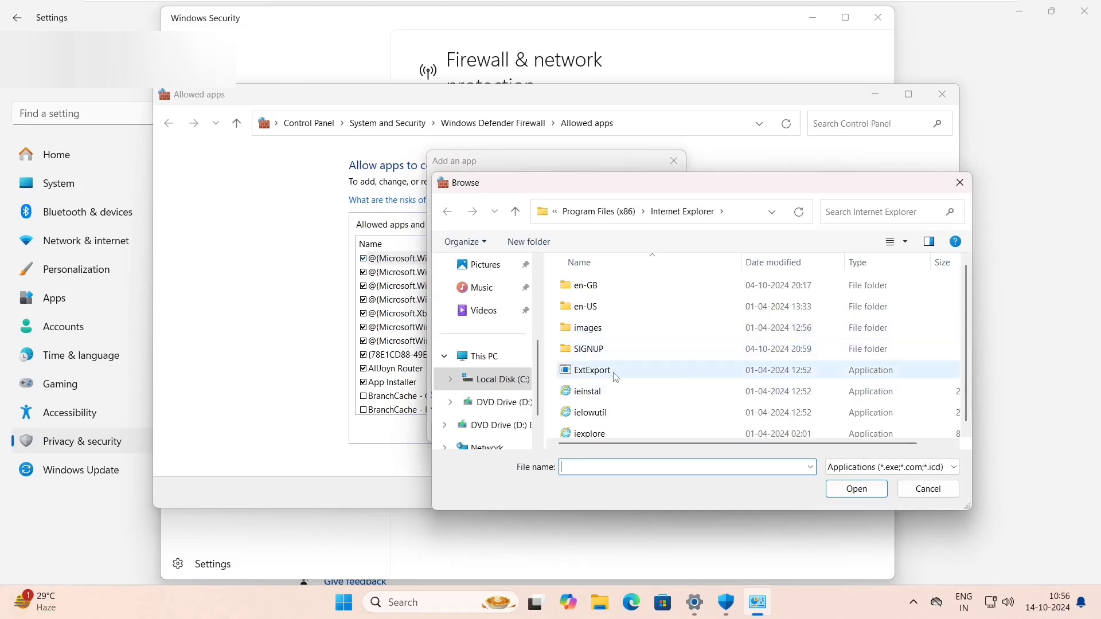
left_click(657, 377)
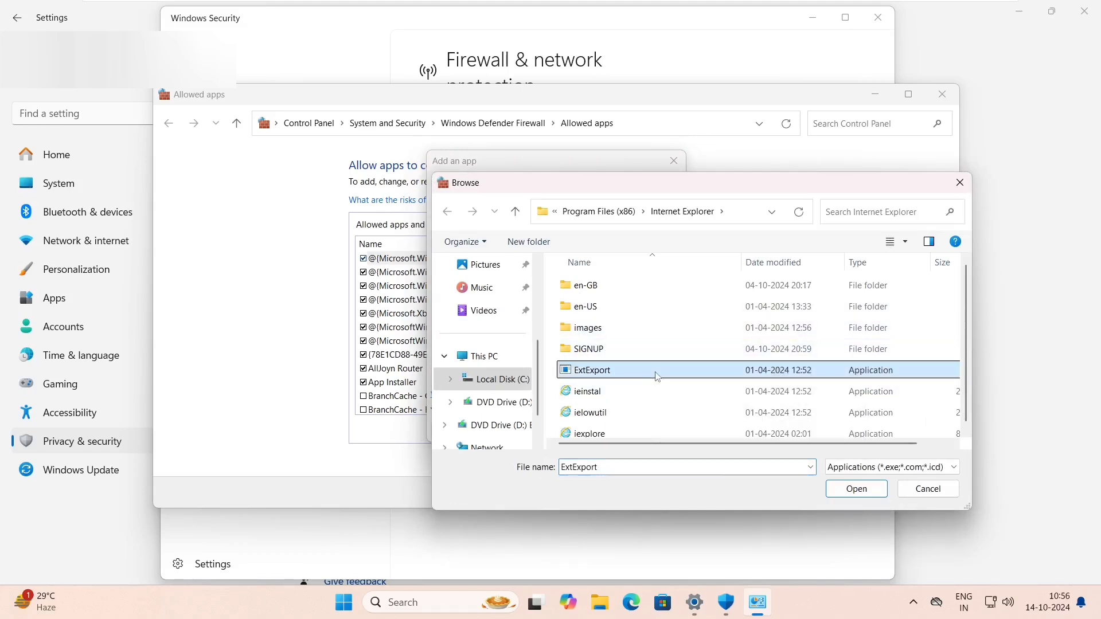
left_click(866, 488)
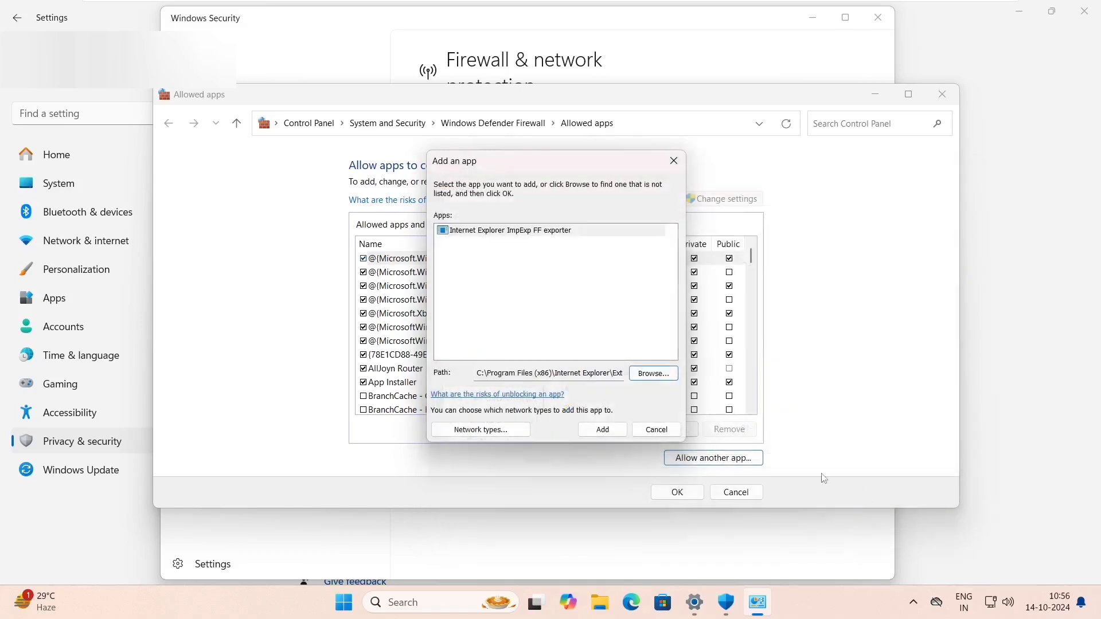
left_click(604, 430)
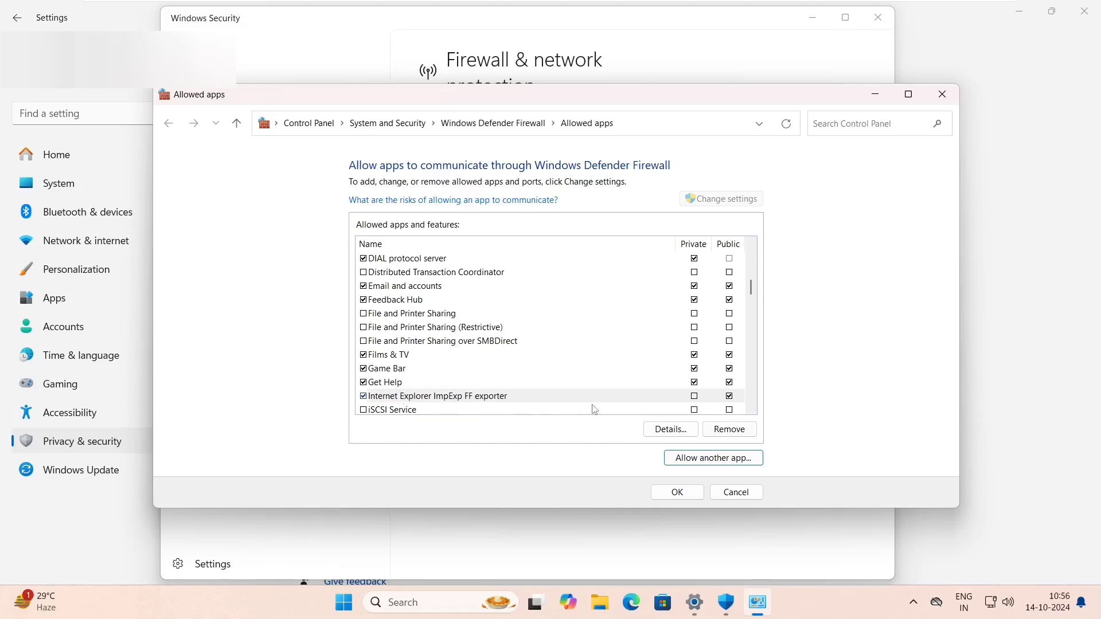
Step: Allow Internet Explorer ImpExp FF exporter on private networks, save the firewall list, and return to the host desktop
left_click(696, 399)
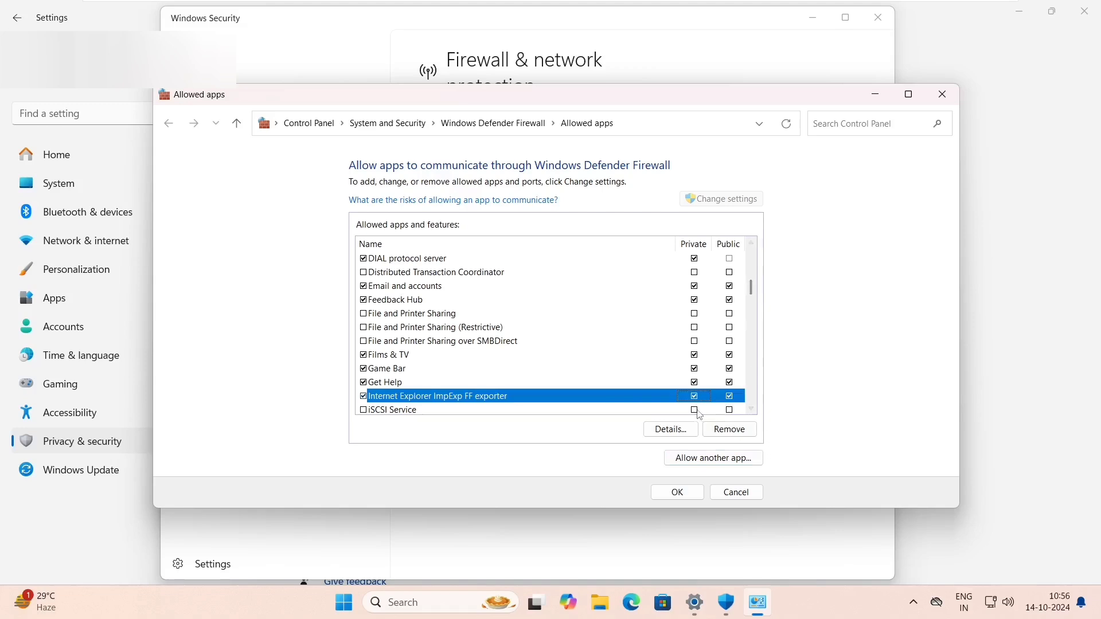
left_click(679, 493)
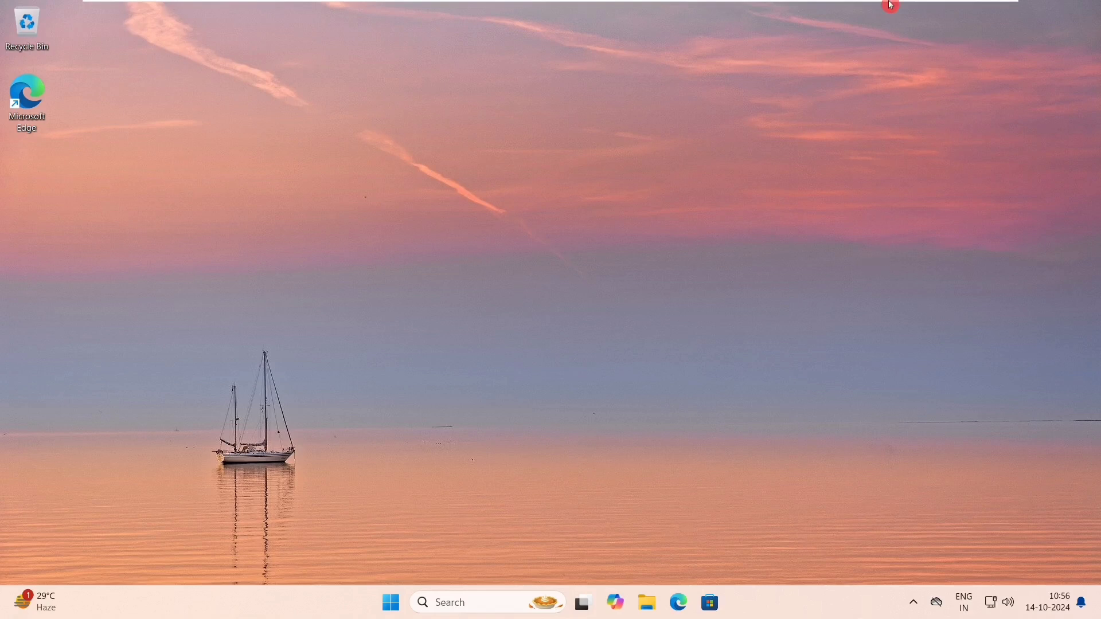
left_click(971, 14)
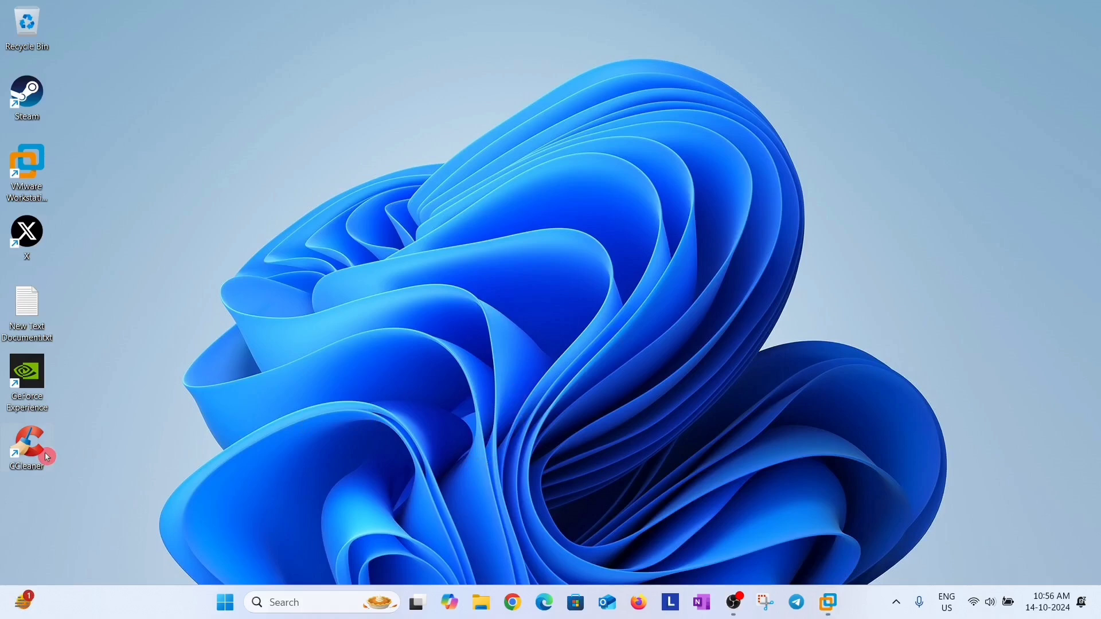
Step: In CCleaner's Performance Optimizer, wake up the sleeping Xbox program, view the active programs, and close CCleaner
double_click(29, 447)
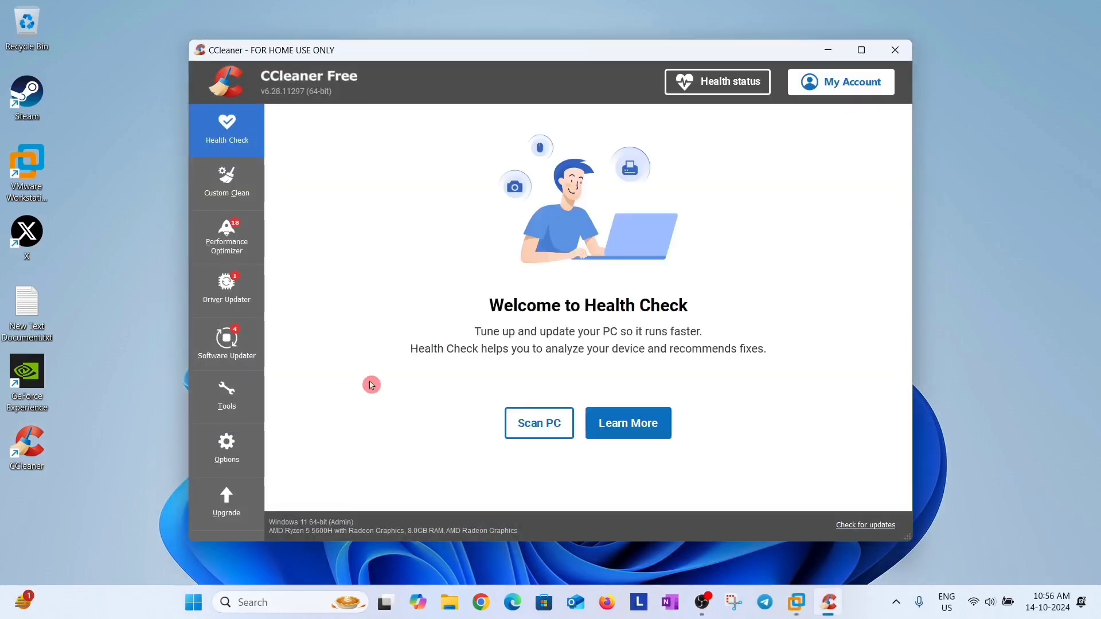
left_click(235, 249)
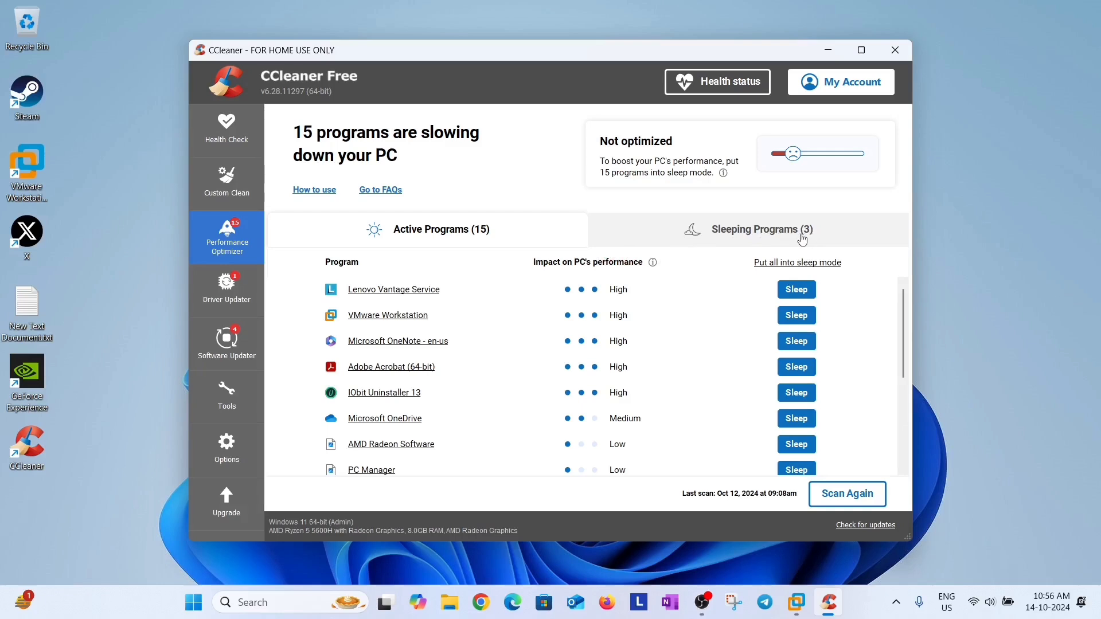
left_click(771, 237)
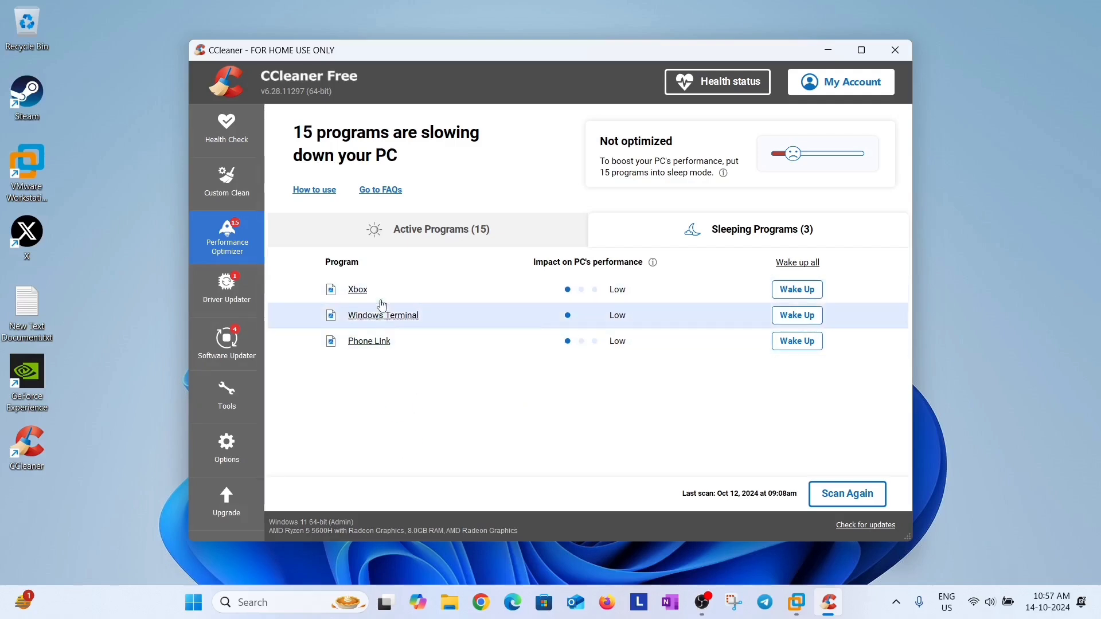
left_click(804, 292)
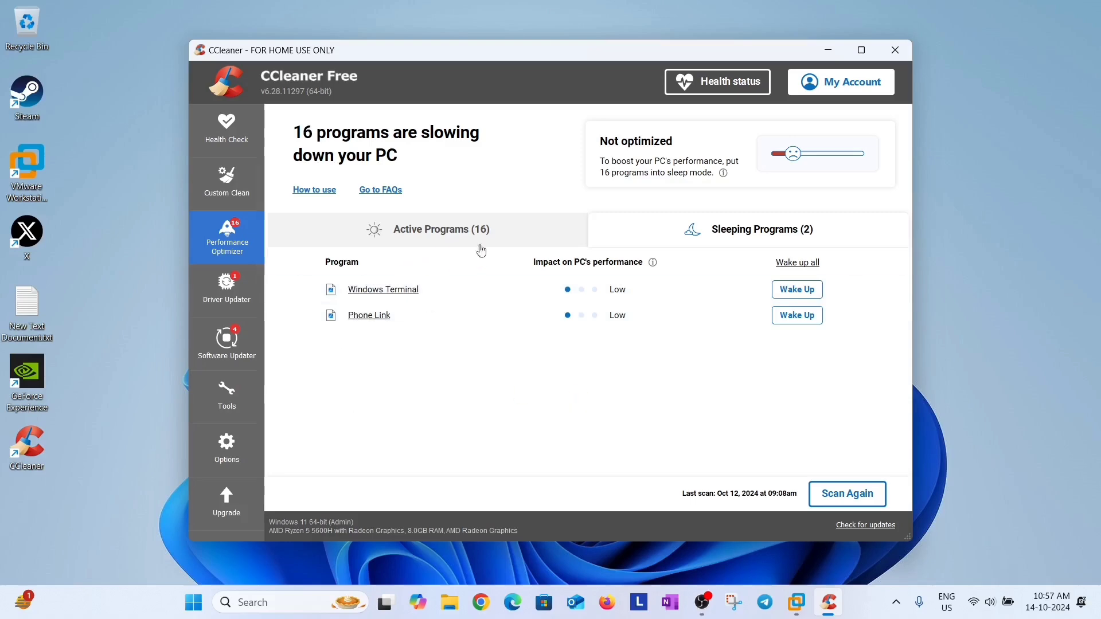
left_click(492, 233)
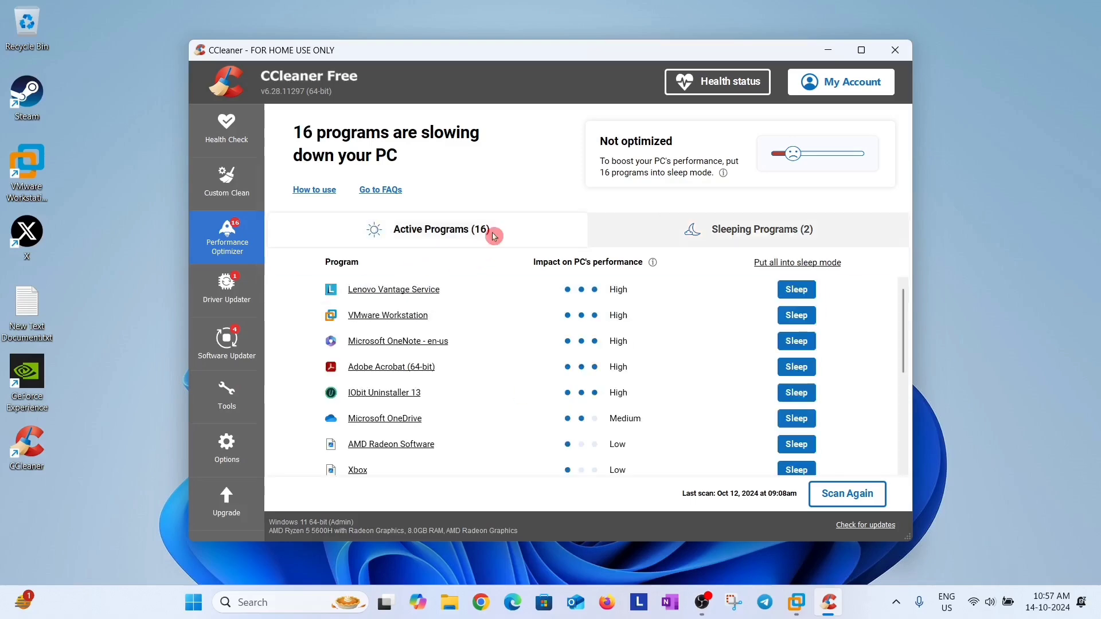
left_click(902, 55)
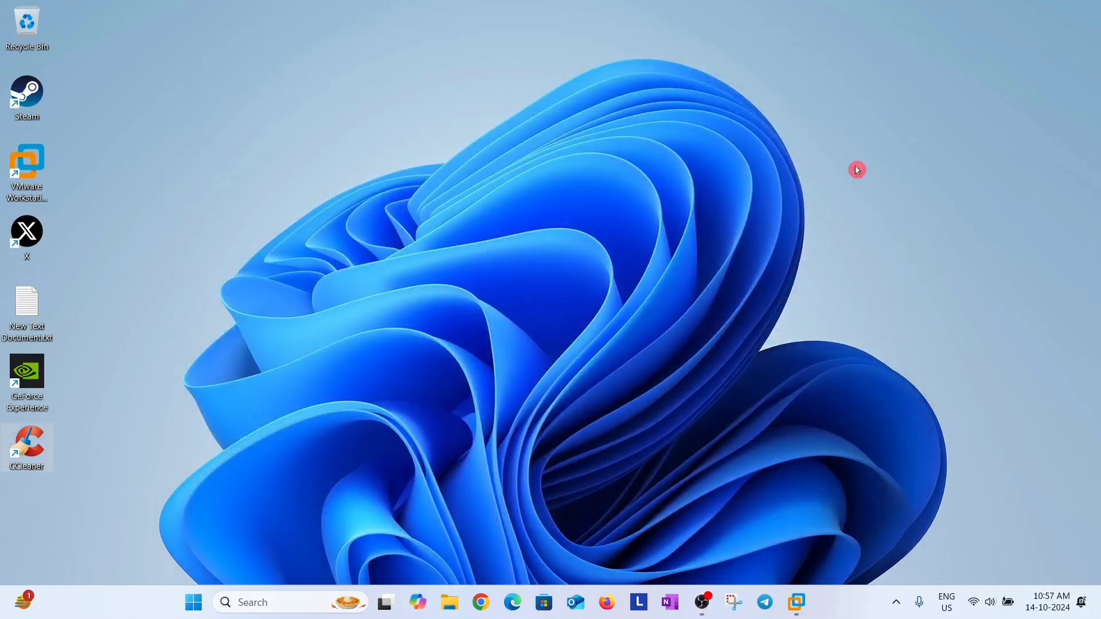
Step: Open the Windows Services console by running services.msc
right_click(329, 146)
left_click(460, 204)
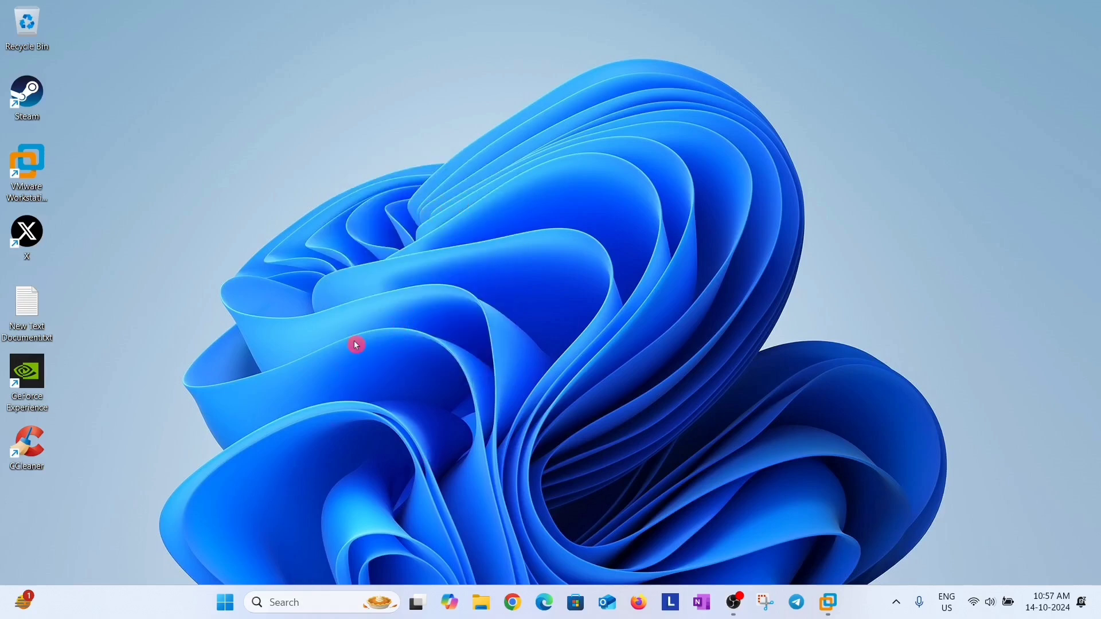
key("super+r")
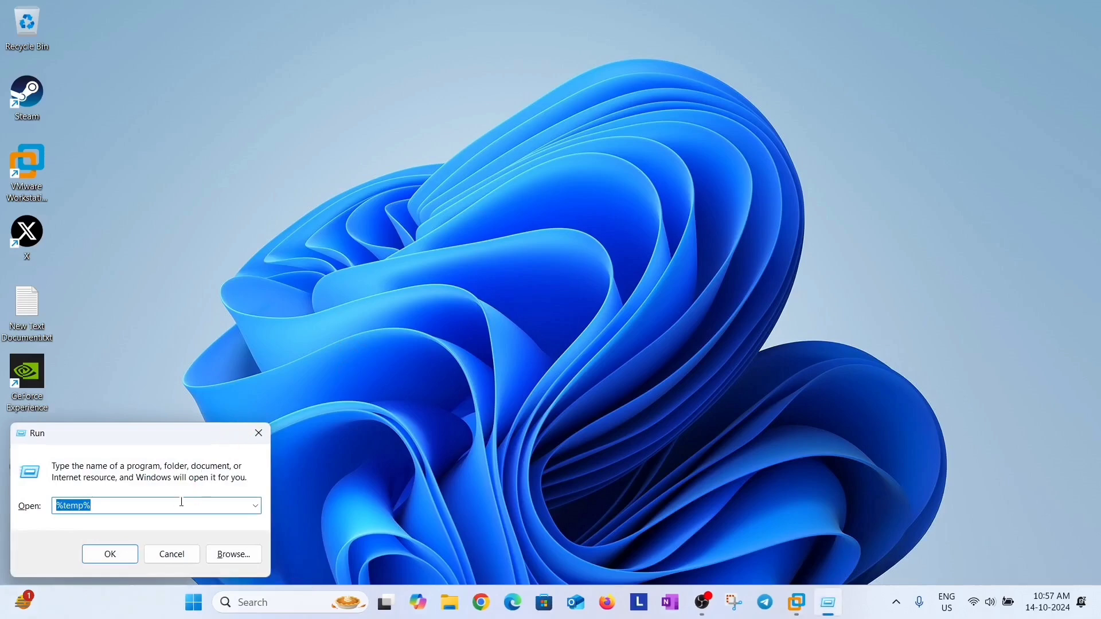
key("BackSpace")
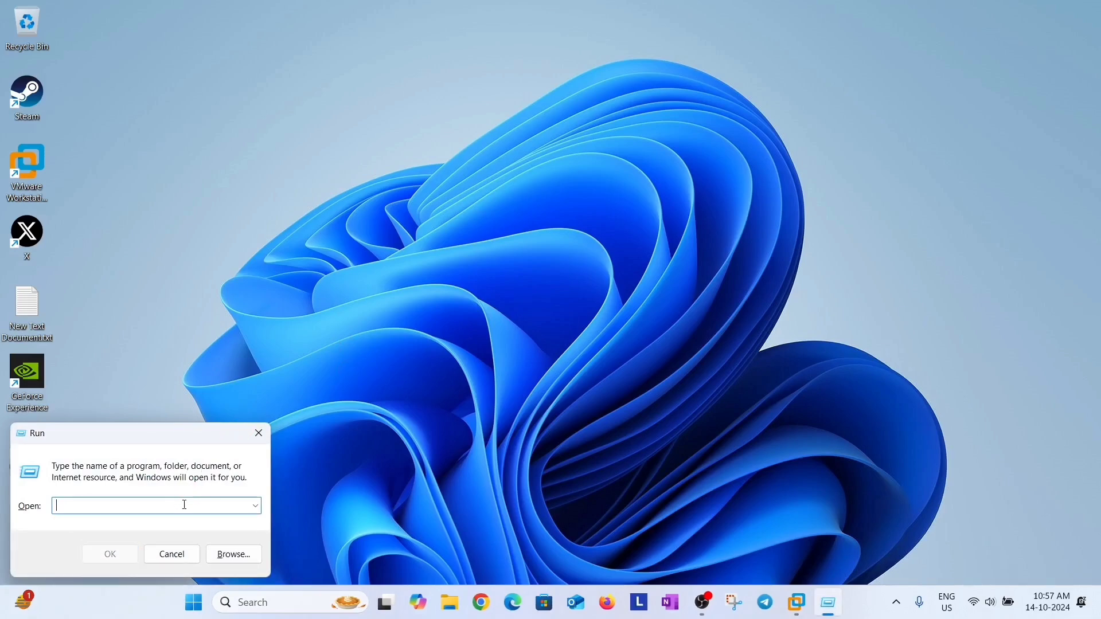
type("services.msc")
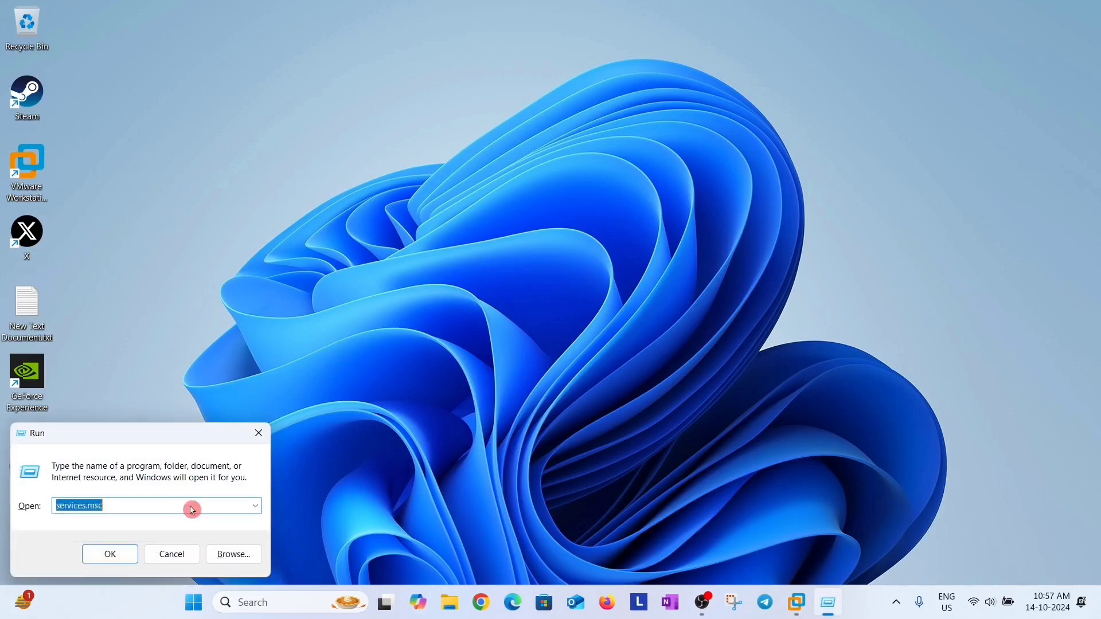
key("Return")
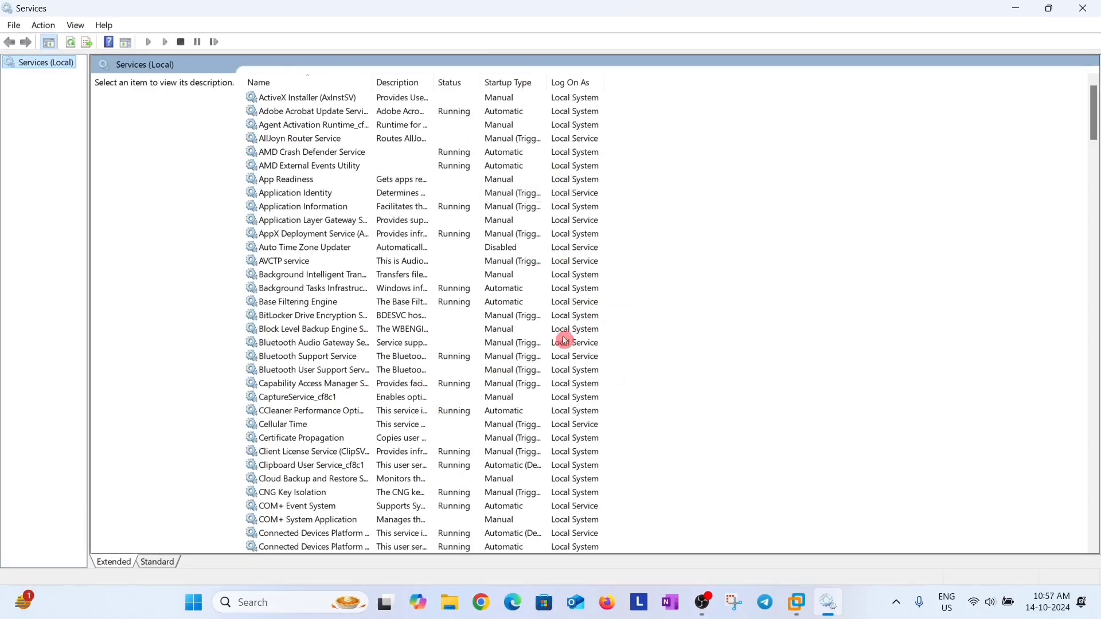
Step: Locate the NVIDIA services and inspect the Display Container LS, FrameView SDK and LocalSystem Container entries
scroll(530, 315, "down", 5)
scroll(530, 315, "down", 15)
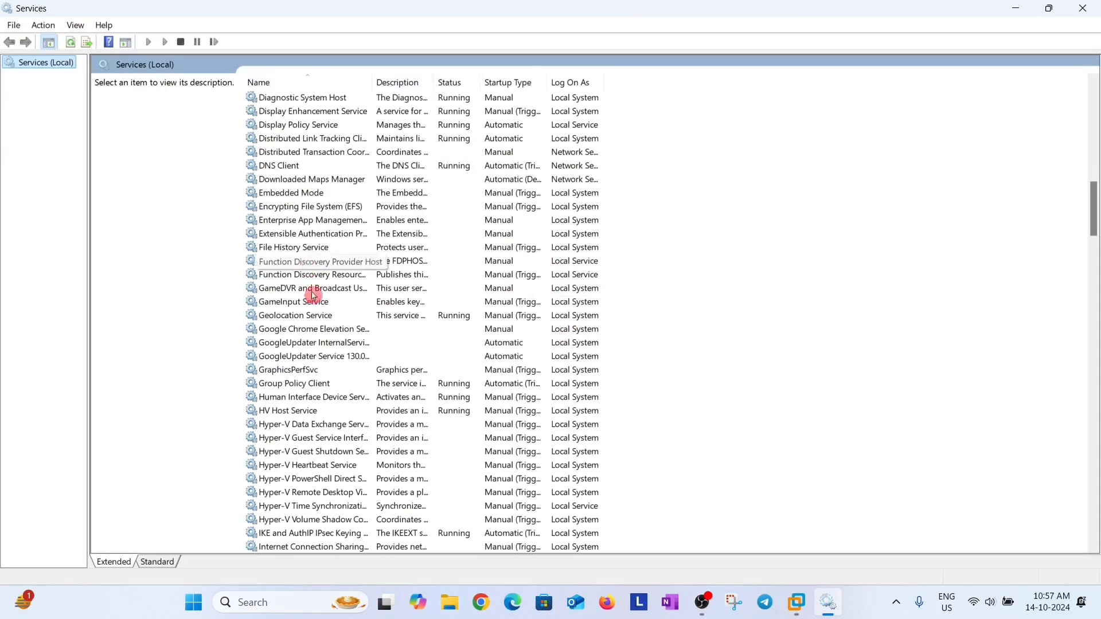
scroll(318, 344, "down", 7)
scroll(324, 381, "down", 12)
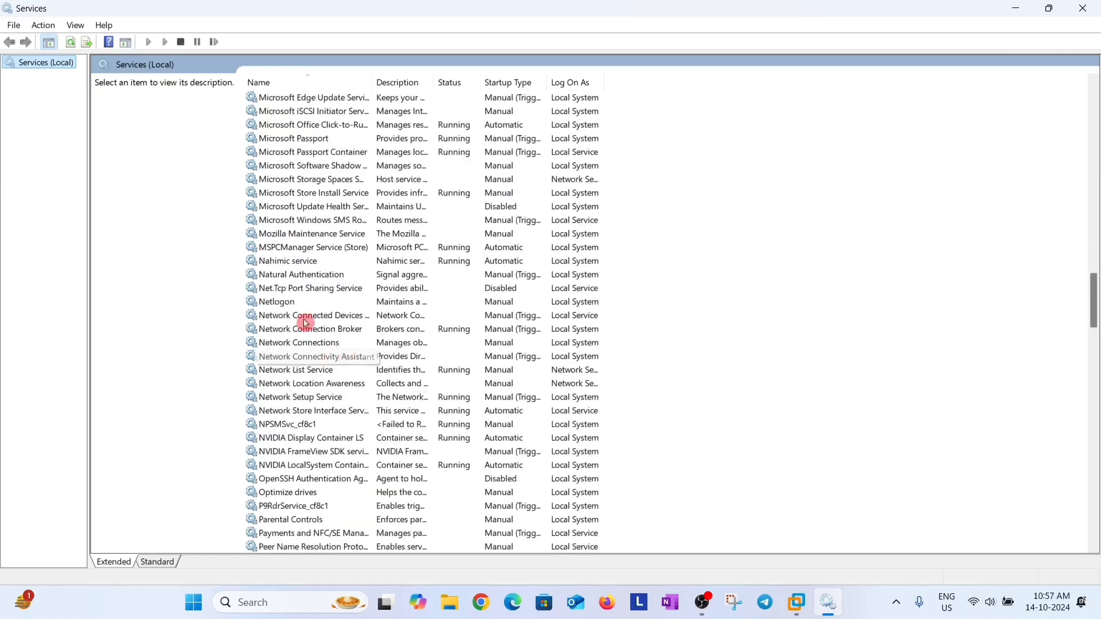
scroll(361, 390, "down", 2)
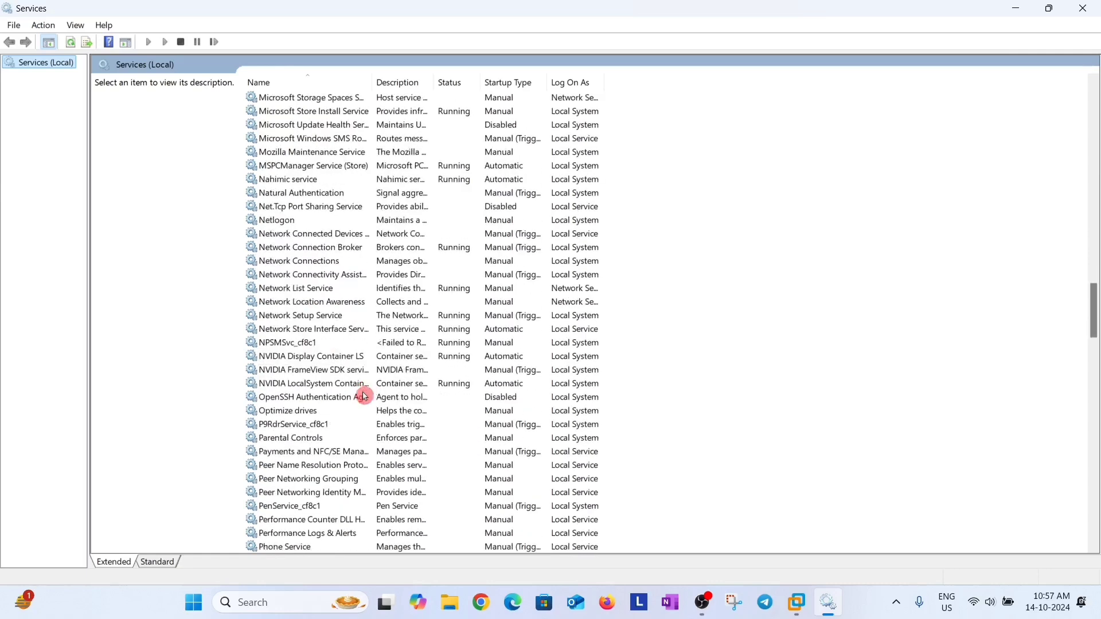
left_click(360, 359)
left_click(356, 372)
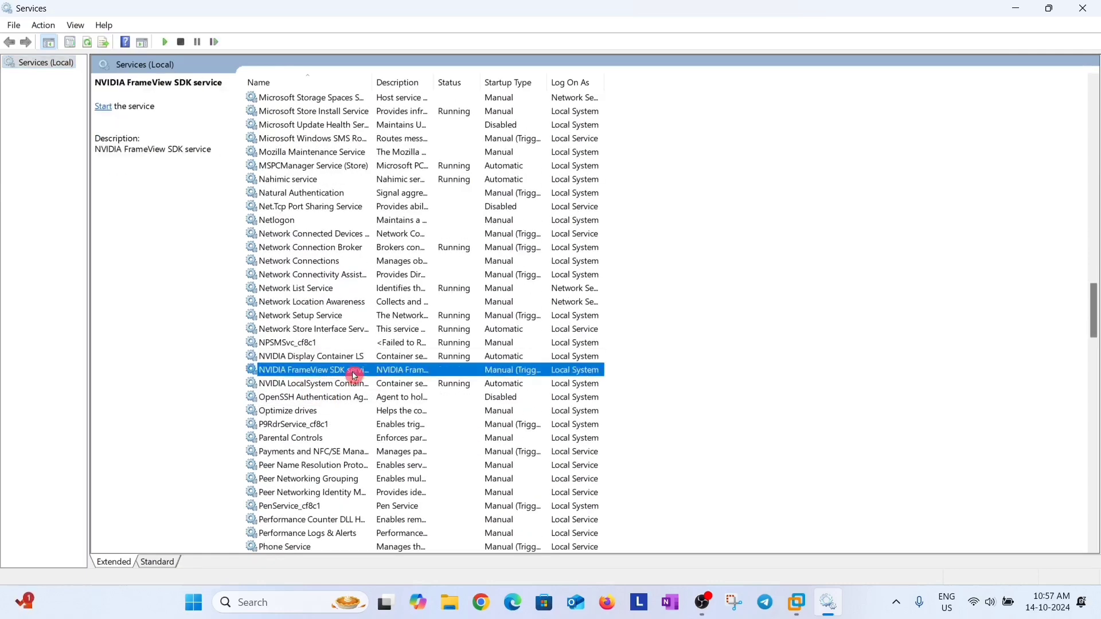
left_click(327, 384)
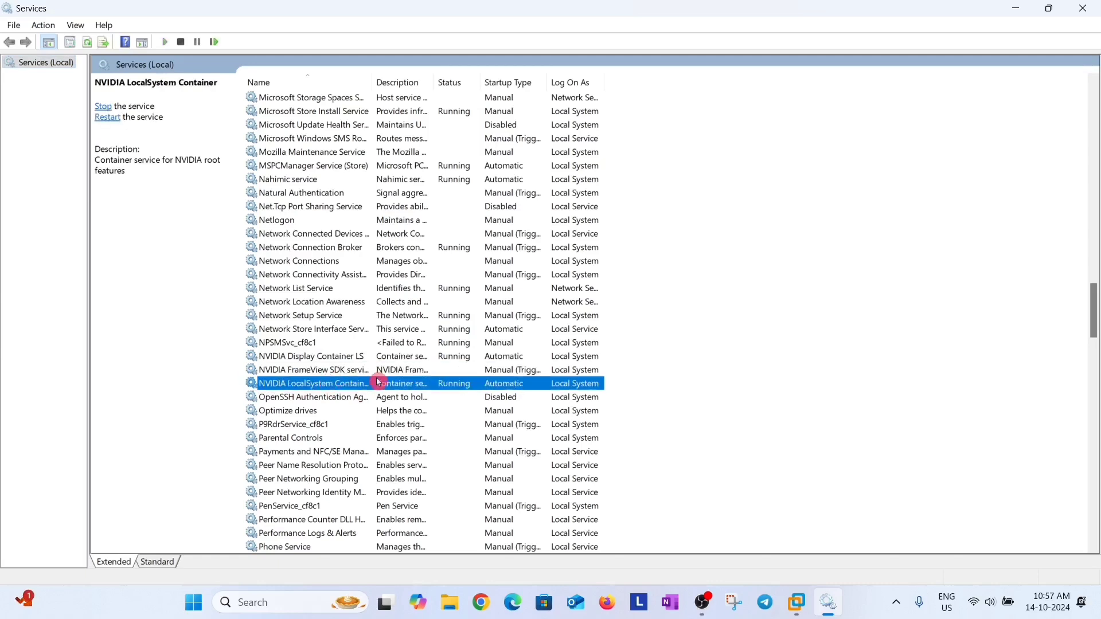
Step: Bring up the available service actions for NVIDIA Display Container LS and for the NVIDIA FrameView SDK service
left_click(372, 356)
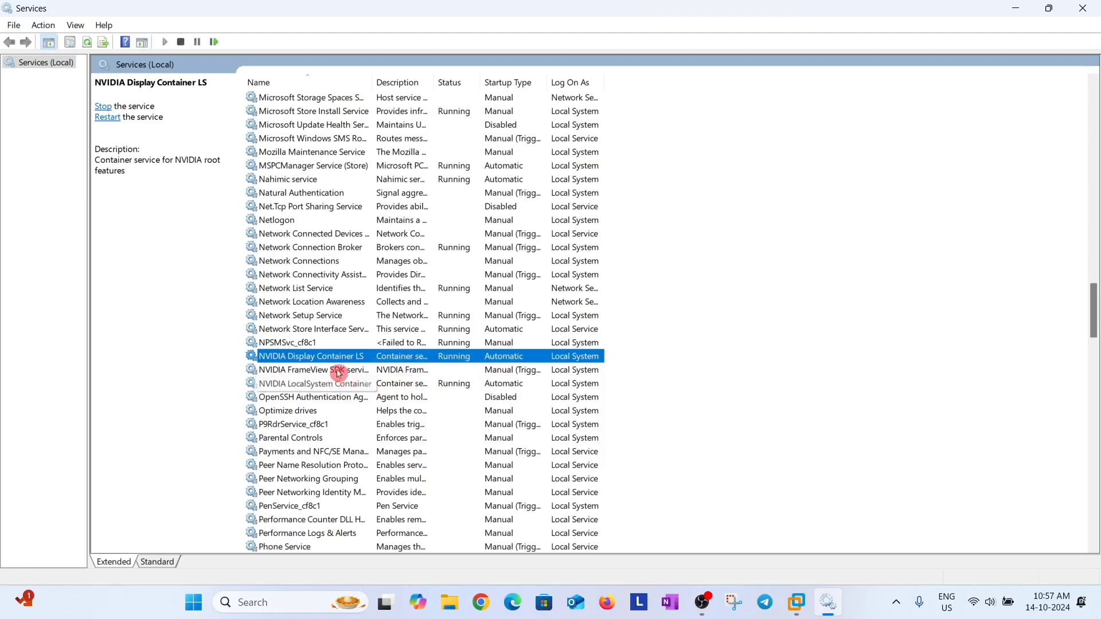
right_click(408, 361)
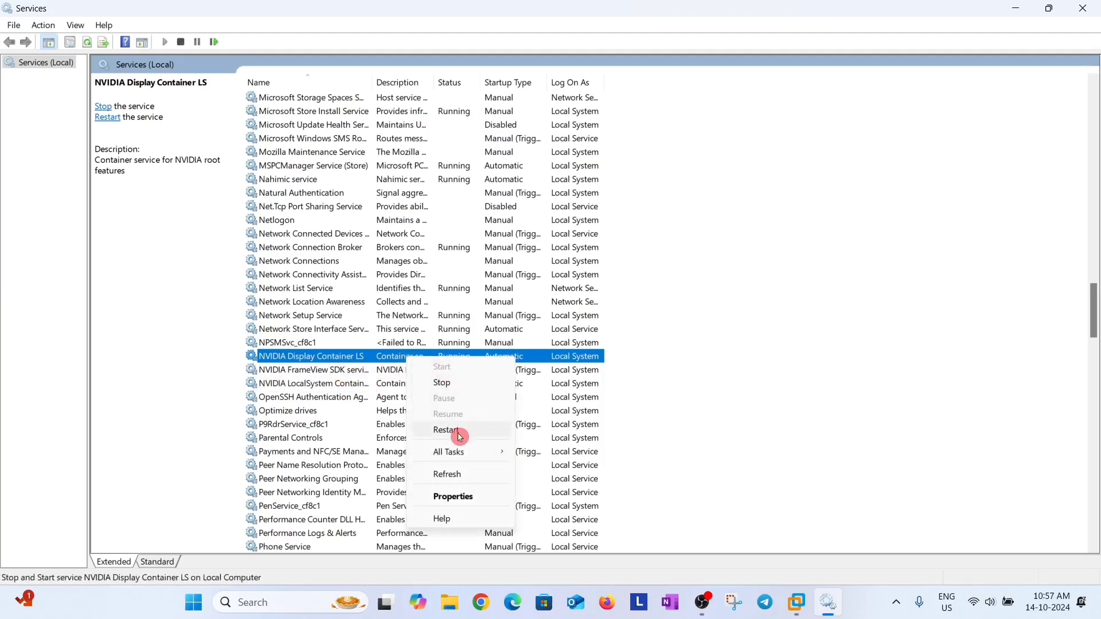
left_click(349, 371)
right_click(348, 371)
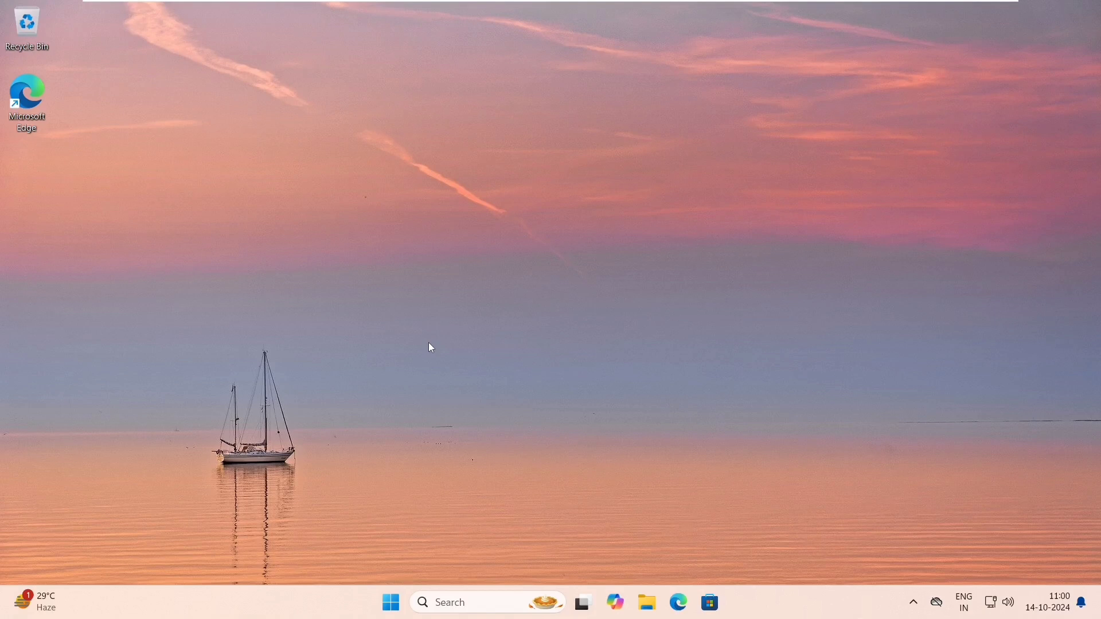
Step: In the virtual machine, search for cmd and open Command Prompt as administrator
left_click(392, 602)
type("cmd")
left_click(712, 278)
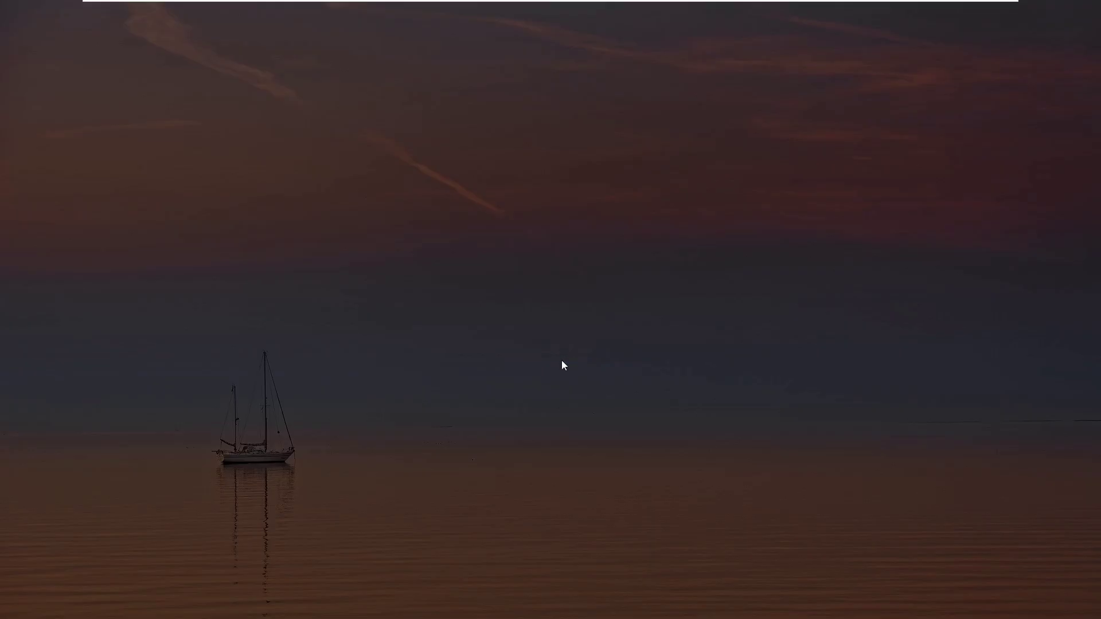
left_click(509, 417)
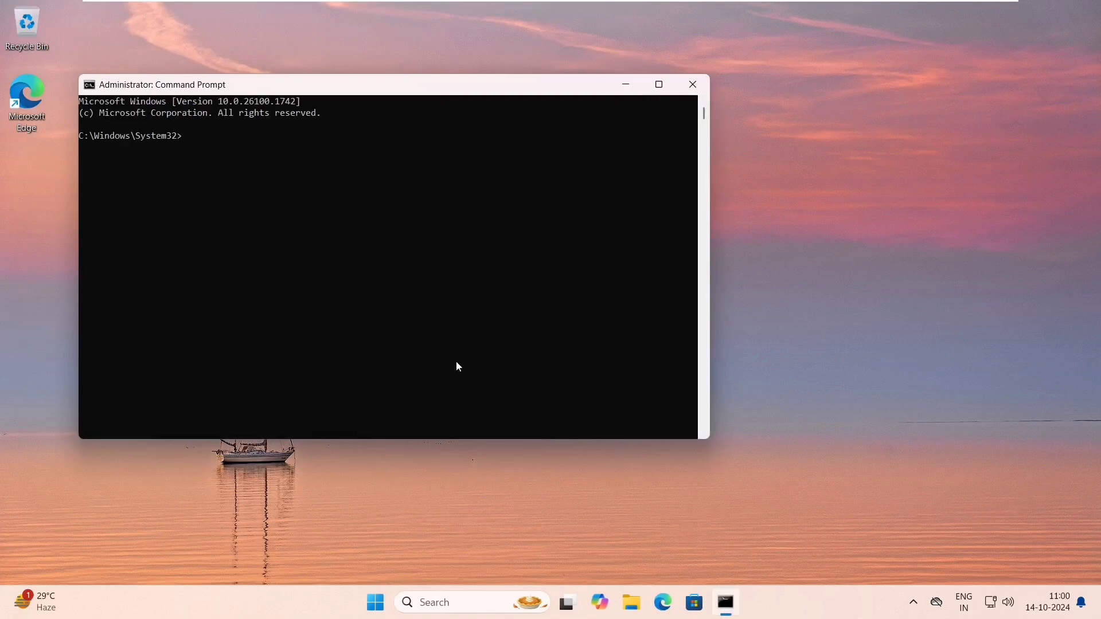
Step: Move the Command Prompt window toward the middle of the desktop and run netsh winsock reset
left_click_drag(414, 93, 550, 92)
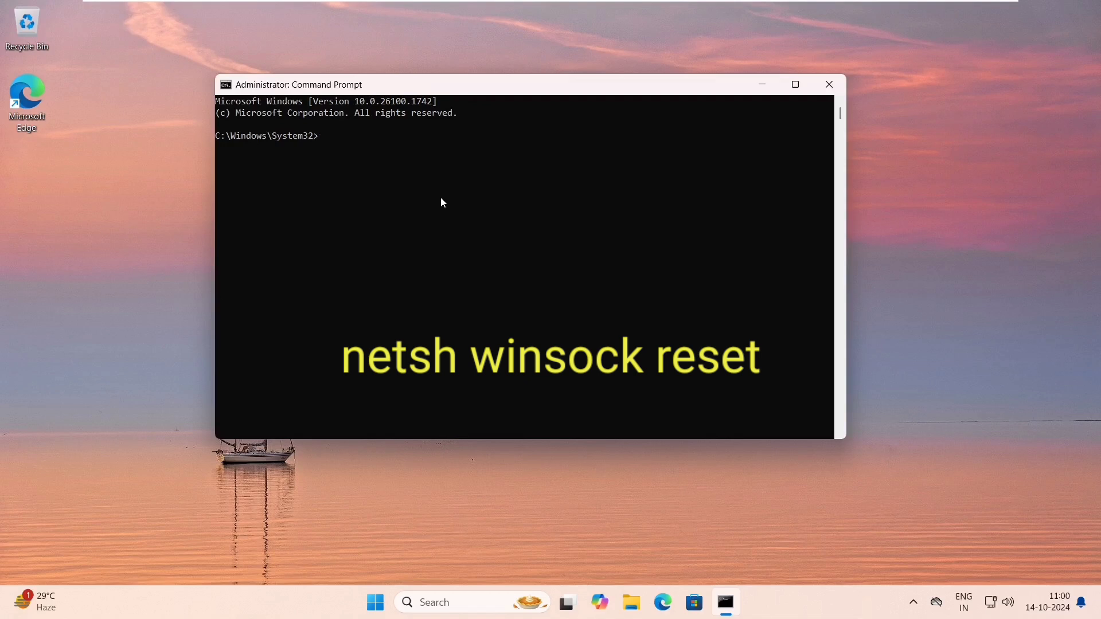
type("netsh winsock reset")
key("Return")
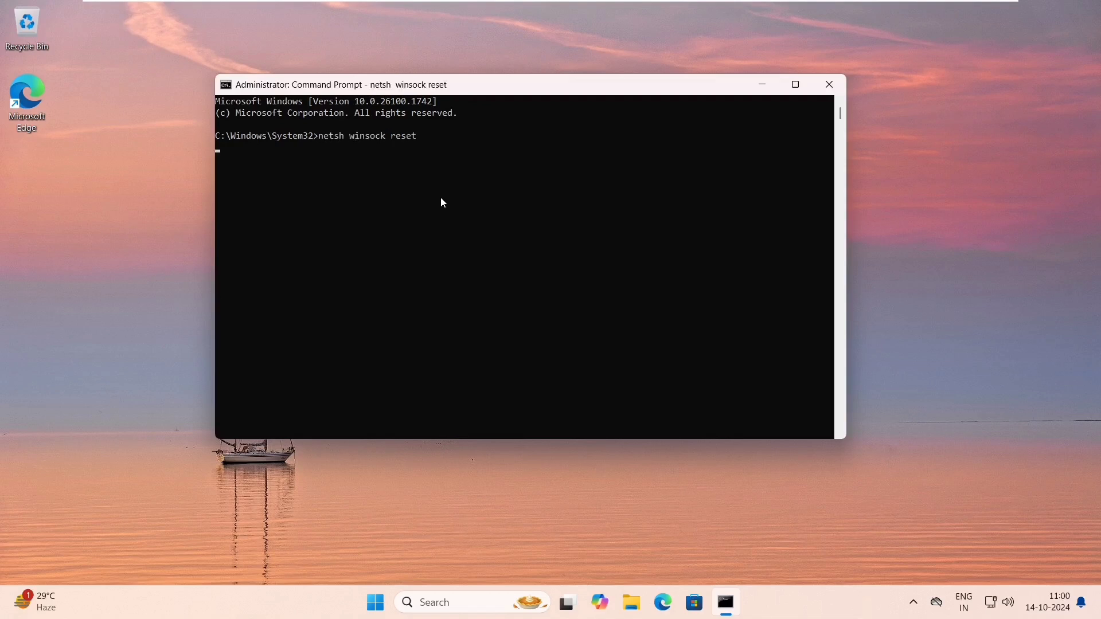